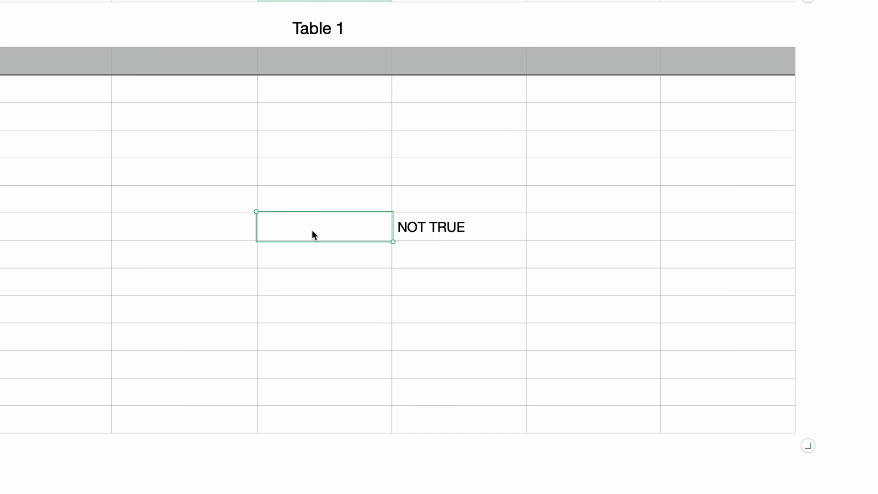
Test the IF formula by entering FALSE in cell D7 and replacing it with TRUE.
type("FALSE")
key("Return")
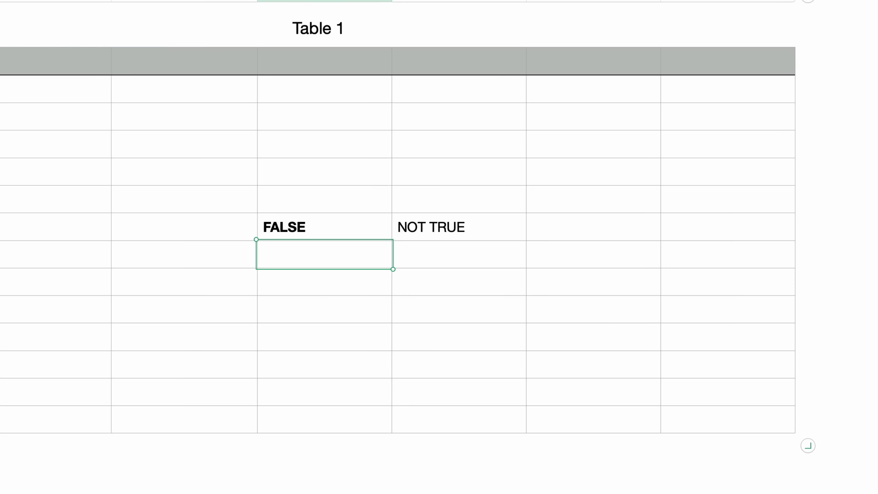
left_click(324, 227)
type("TRUE")
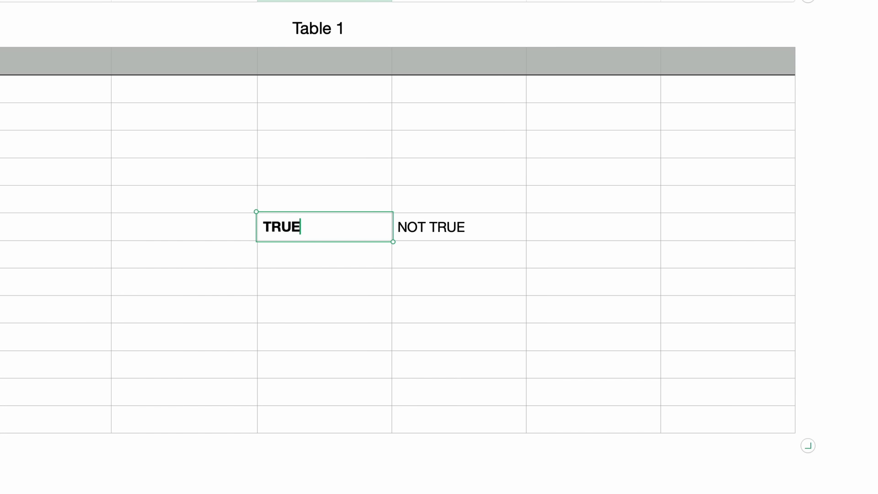
key("Return")
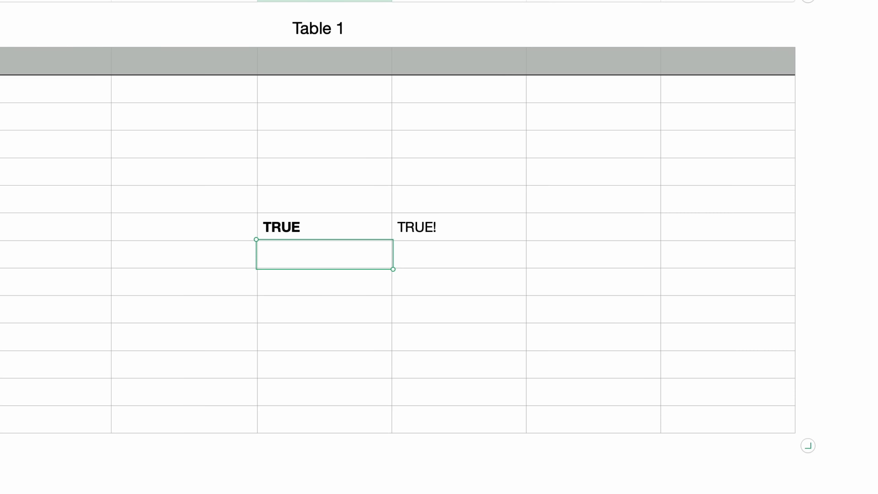
Replace the value in cell D7 with YES and show the error details for the IF formula in E7.
left_click(371, 220)
type("YES")
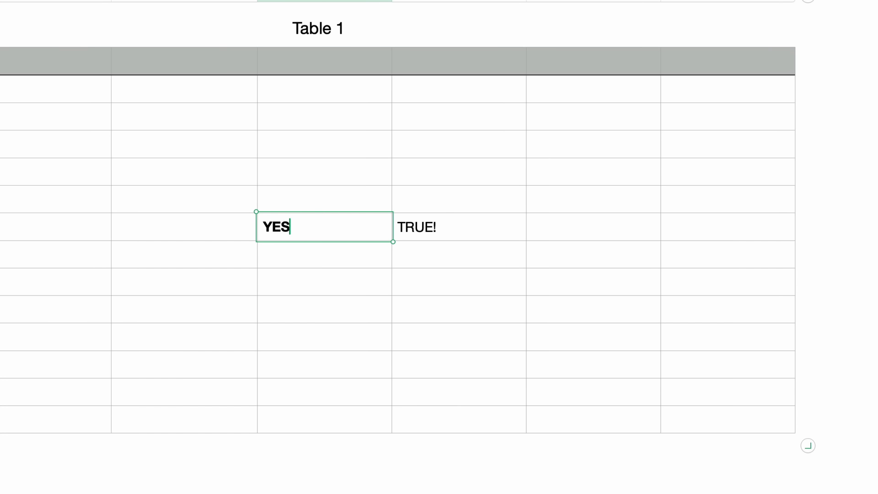
key("Return")
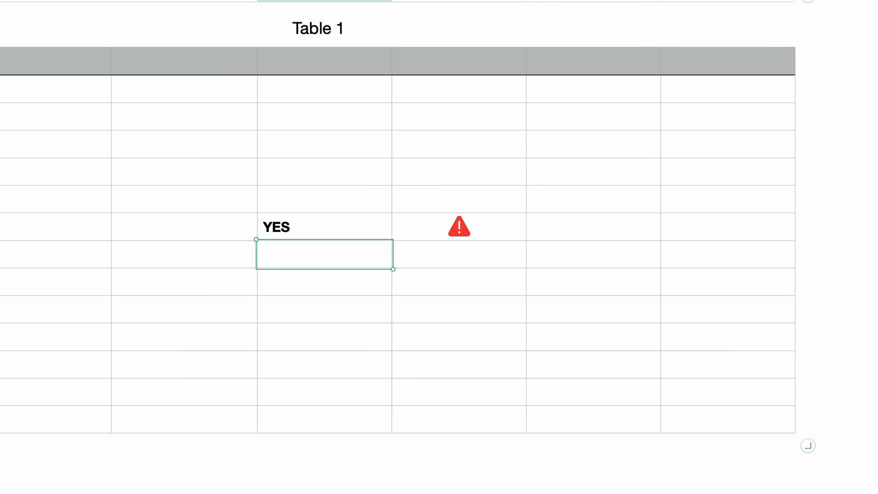
left_click(460, 227)
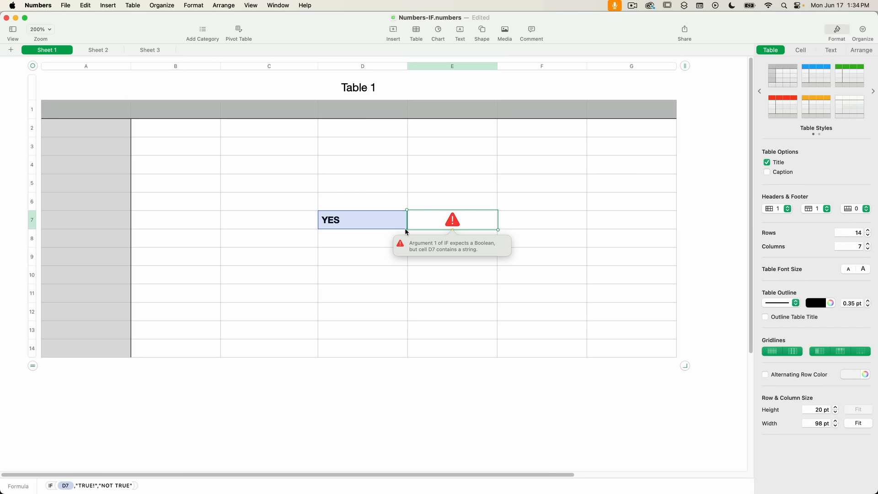
Switch to Sheet 2 and view the cell format settings of the first Taxable checkbox, cell C2.
left_click(100, 51)
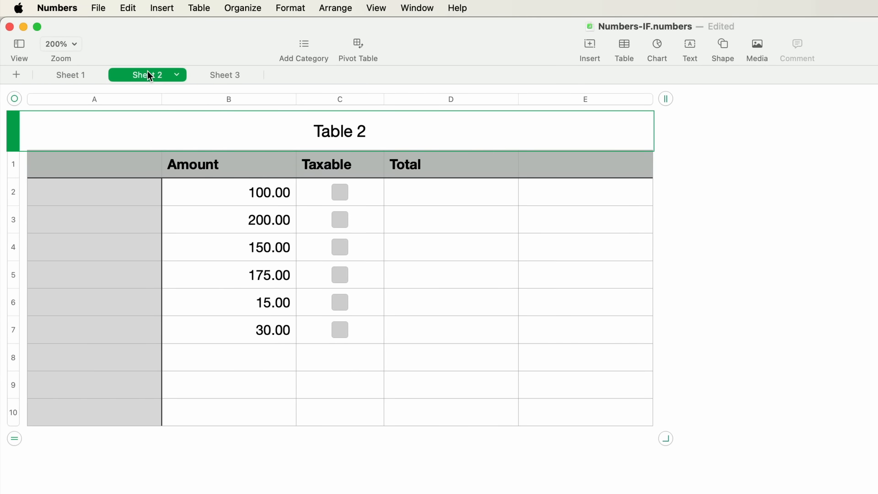
left_click(359, 199)
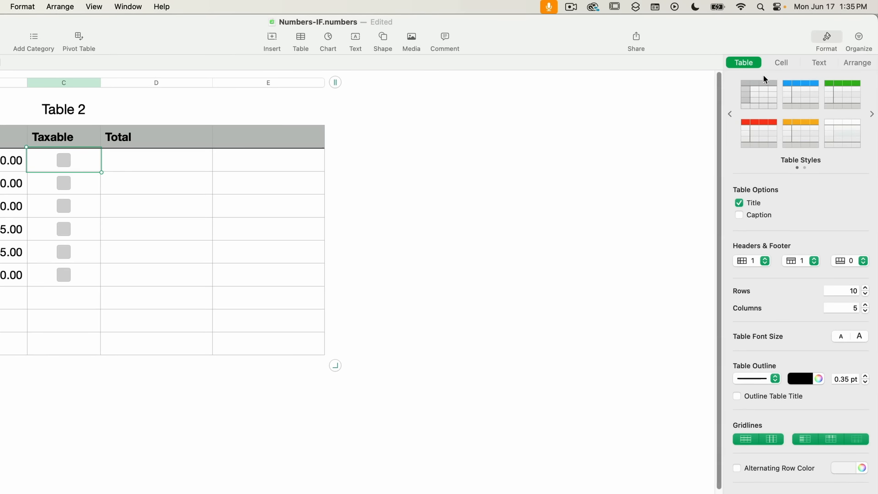
left_click(777, 63)
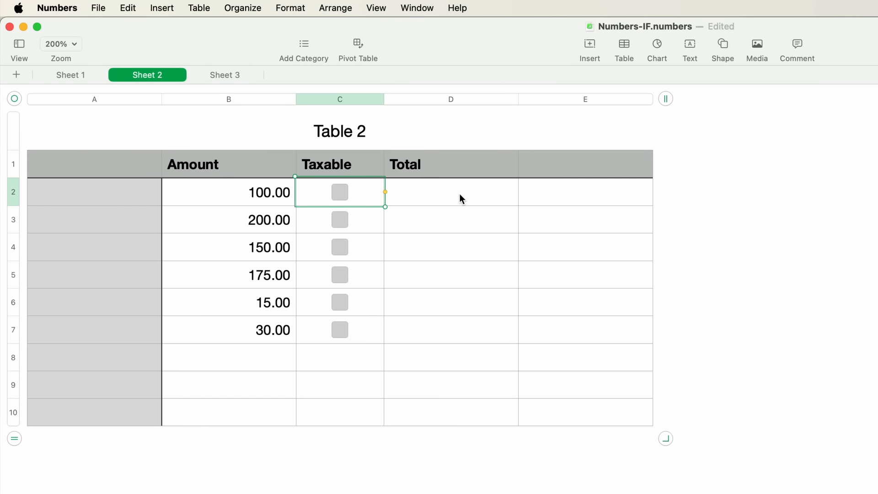
Enter an IF formula in cell D2 that returns B2×1.13 when C2 is checked and B2 otherwise.
left_click(459, 195)
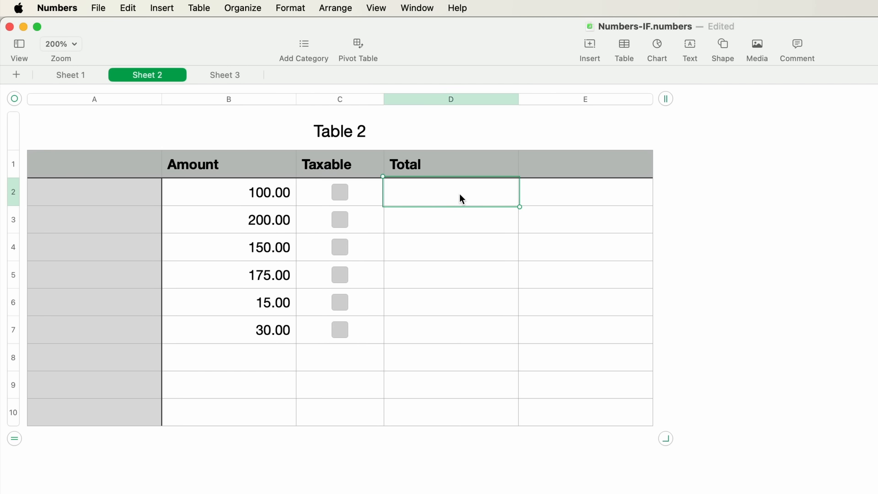
type("=")
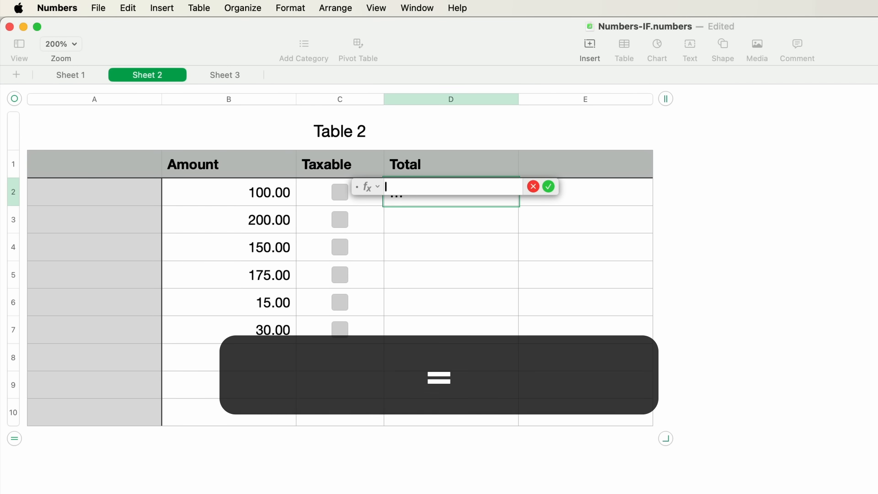
type("if")
key("Return")
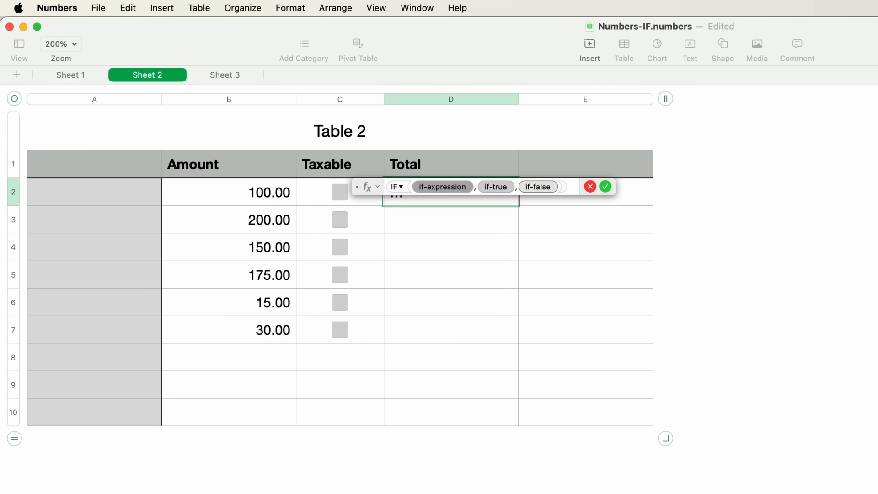
left_click(319, 200)
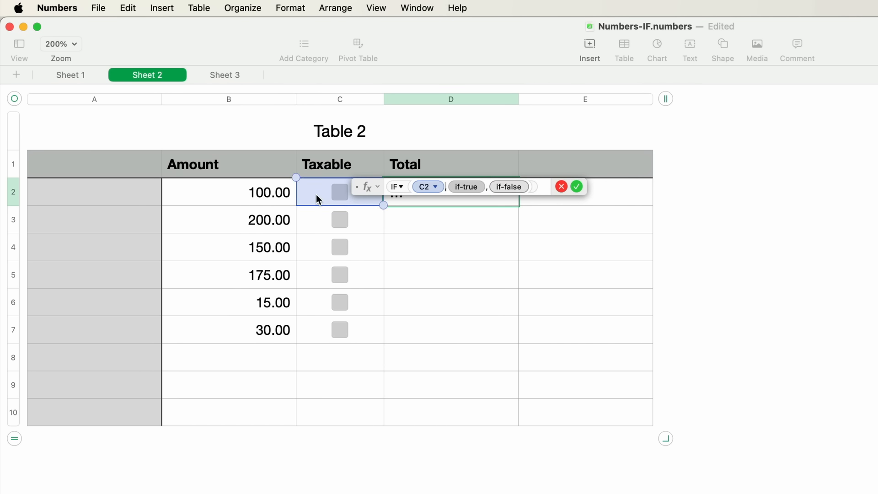
key("Tab")
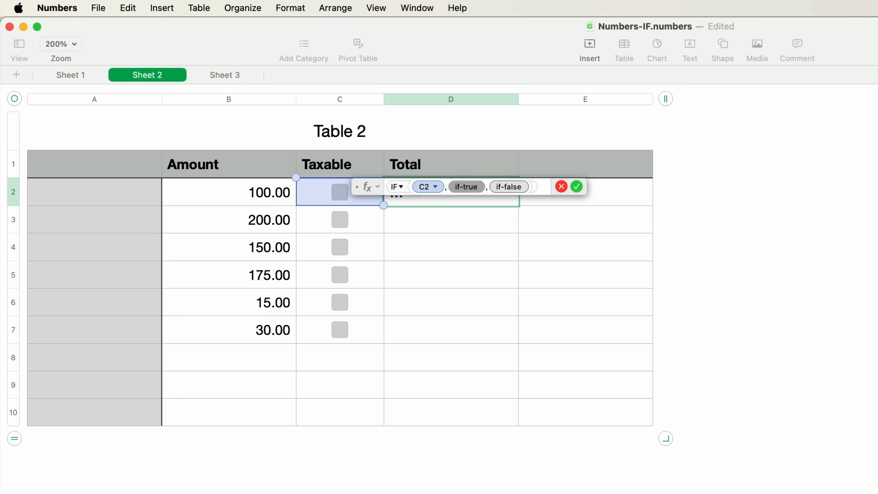
left_click(231, 196)
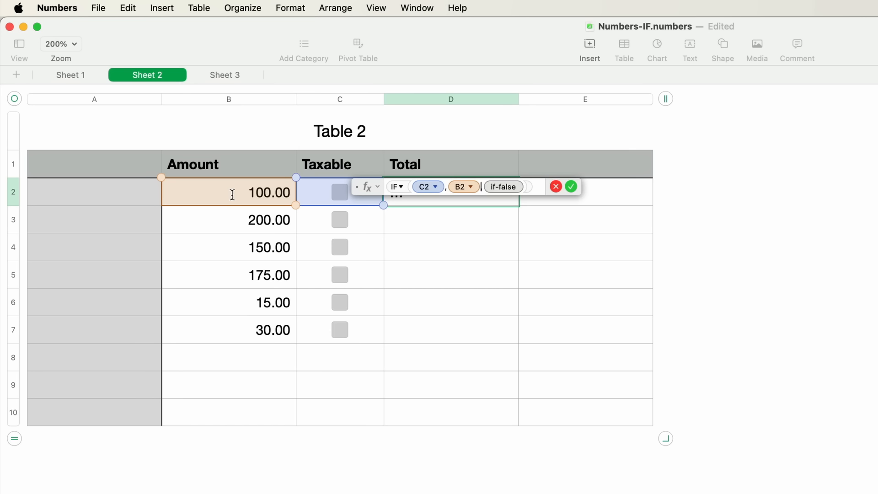
type("*")
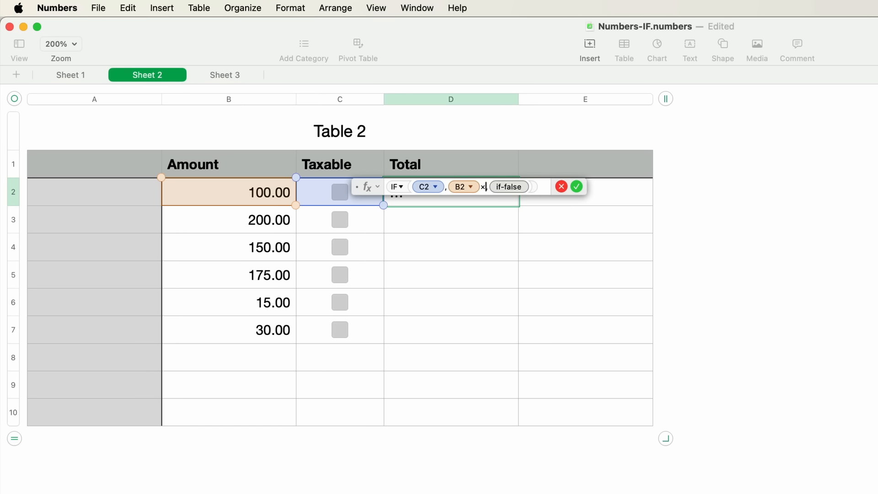
type("1.13")
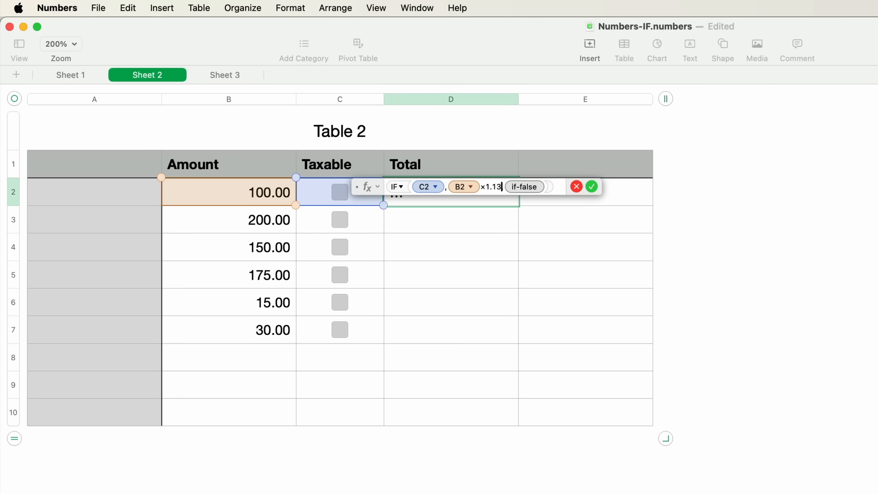
type(",,")
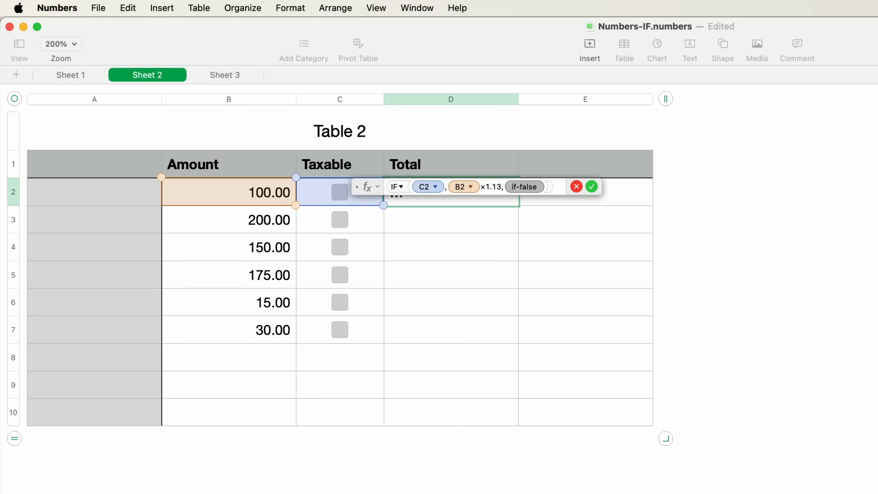
left_click(204, 197)
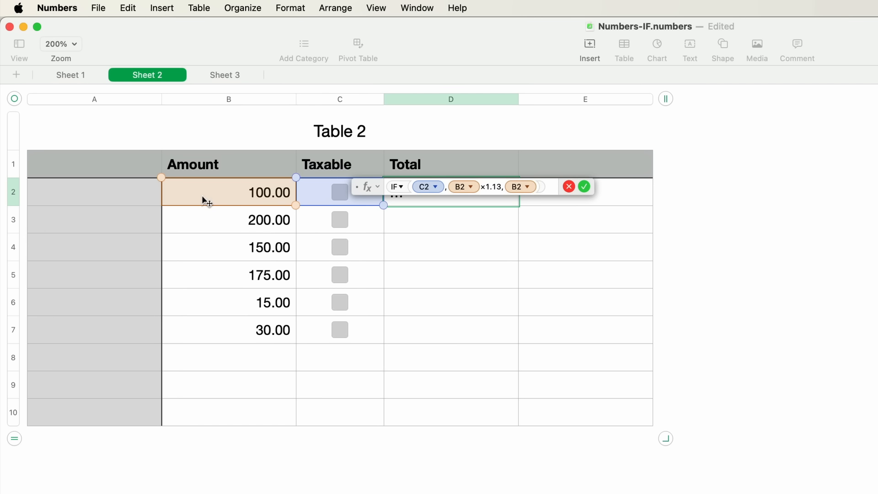
key("Return")
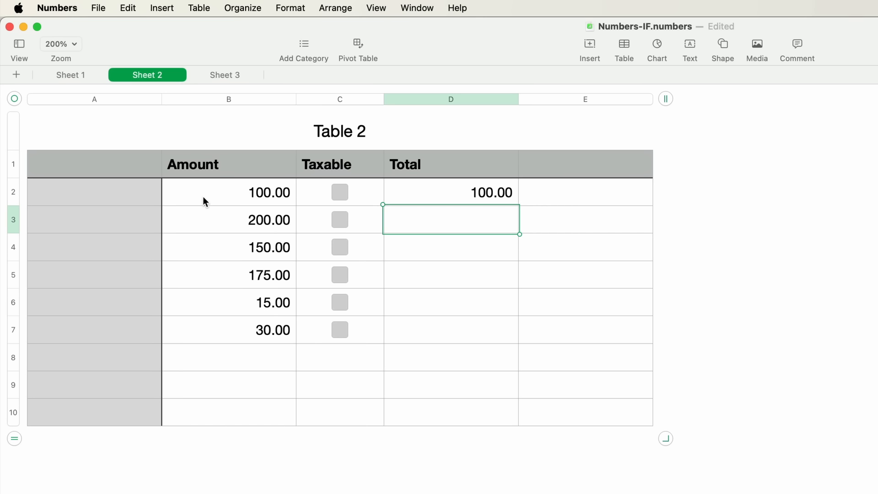
Mark the 100.00 amount as taxable and copy the Total formula from D2 to cells D3 through D7.
left_click(338, 195)
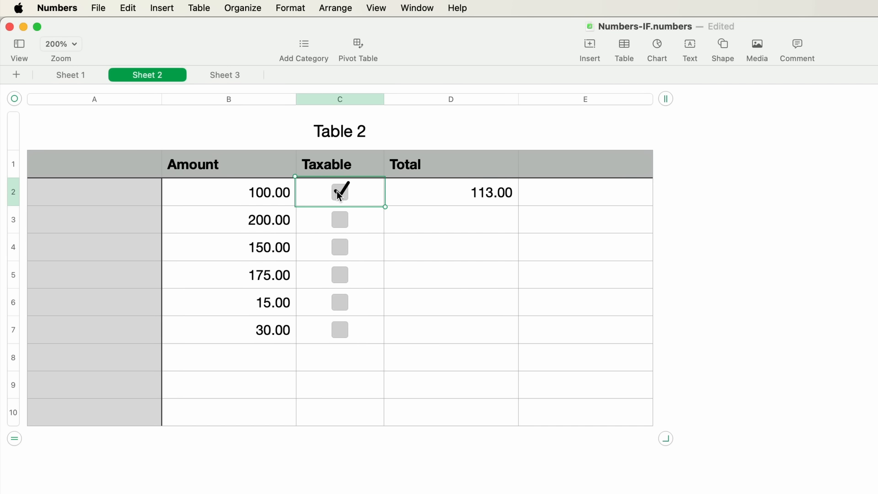
left_click(471, 204)
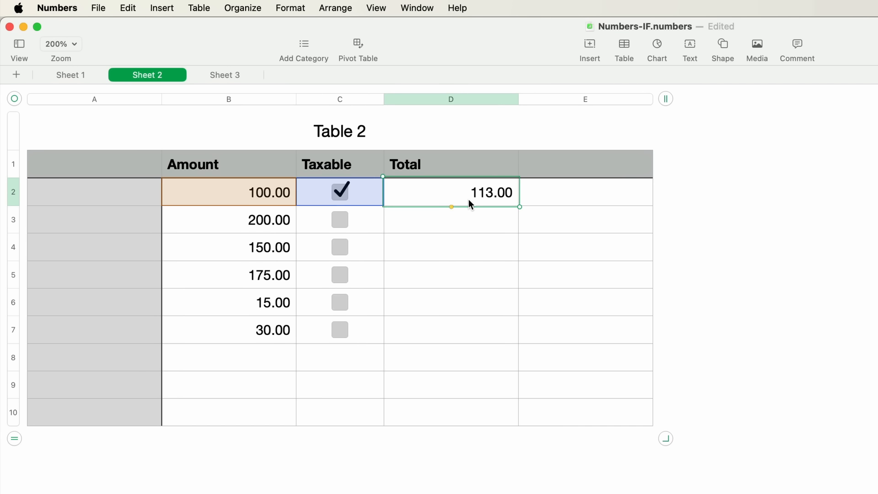
key("super+c")
left_click(467, 222)
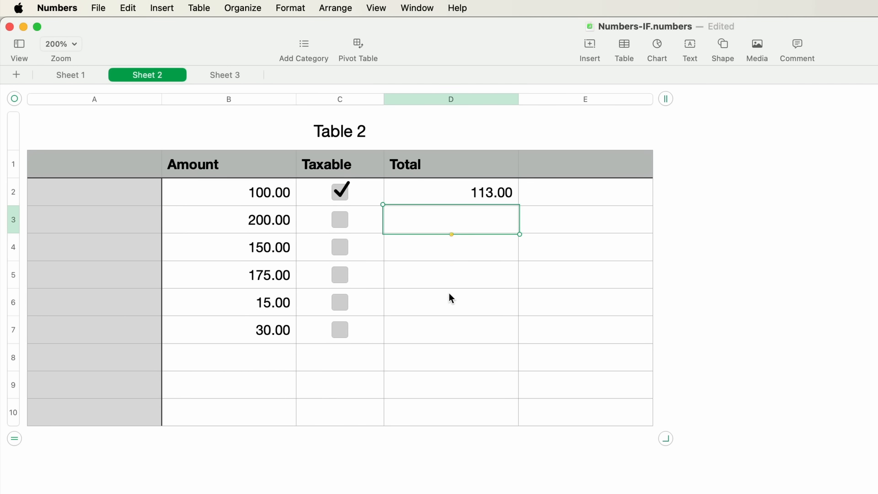
left_click(465, 339, "shift")
key("super+v")
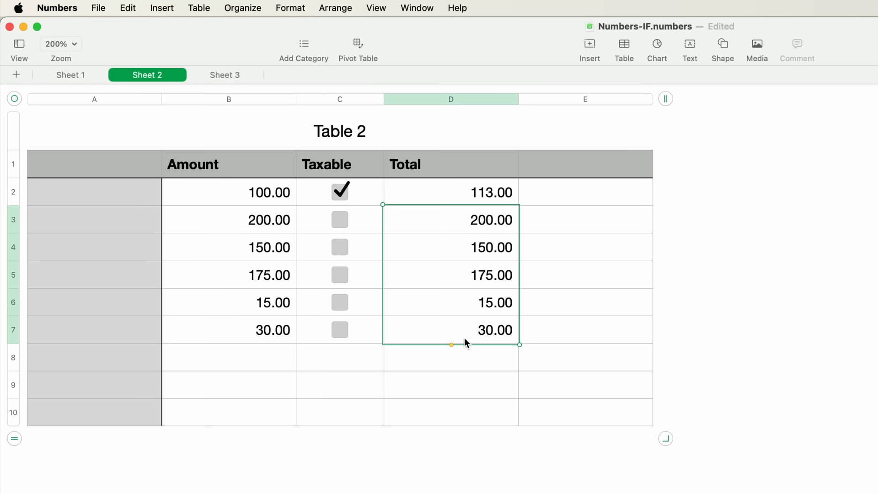
Examine which Amount and Taxable cells each copied formula in the Total column refers to.
left_click(453, 336)
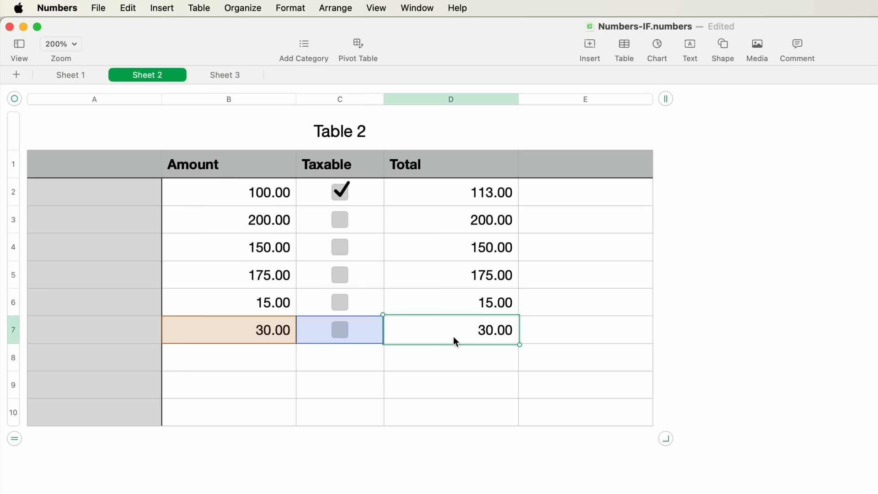
key("Up")
key("Up")
key("Up")
key("Up")
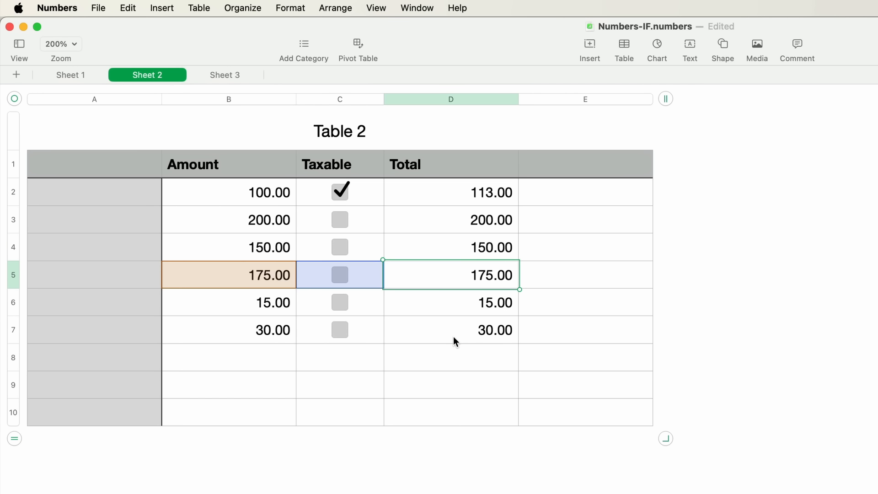
key("Up")
key("Down")
key("Down")
key("Down")
key("Down")
key("Down")
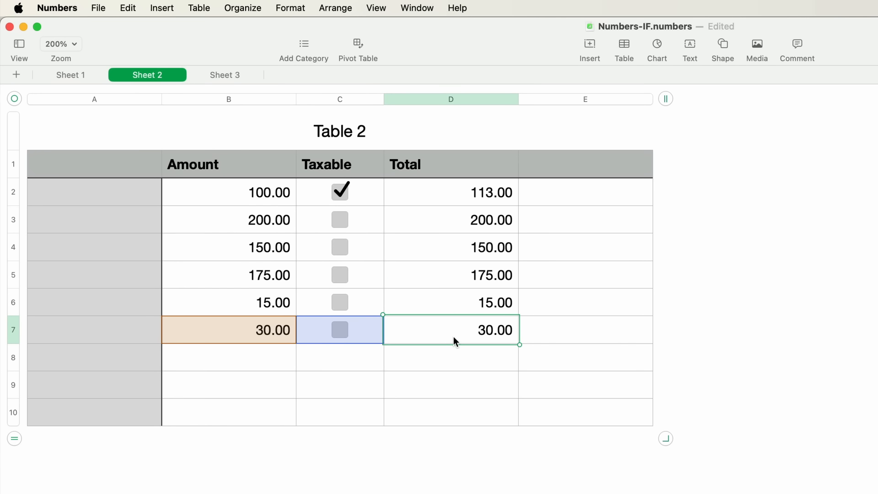
Mark the 175.00, 200.00 and 30.00 amounts as taxable.
left_click(343, 274)
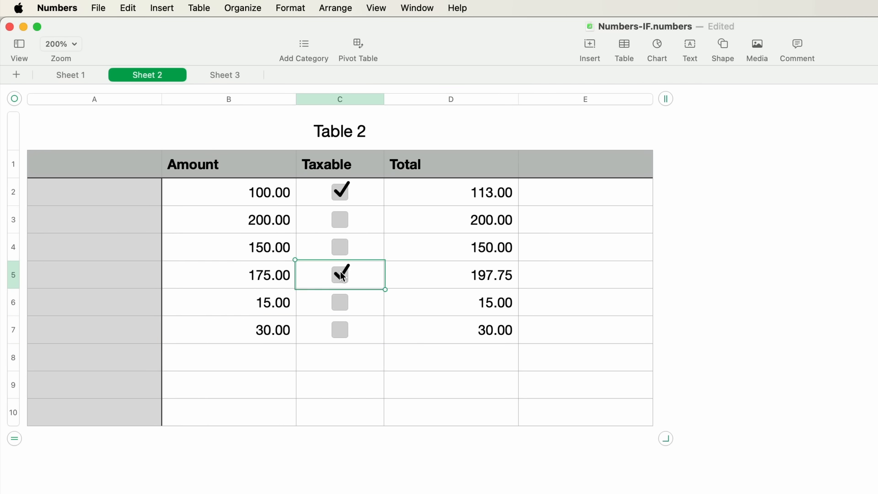
left_click(342, 221)
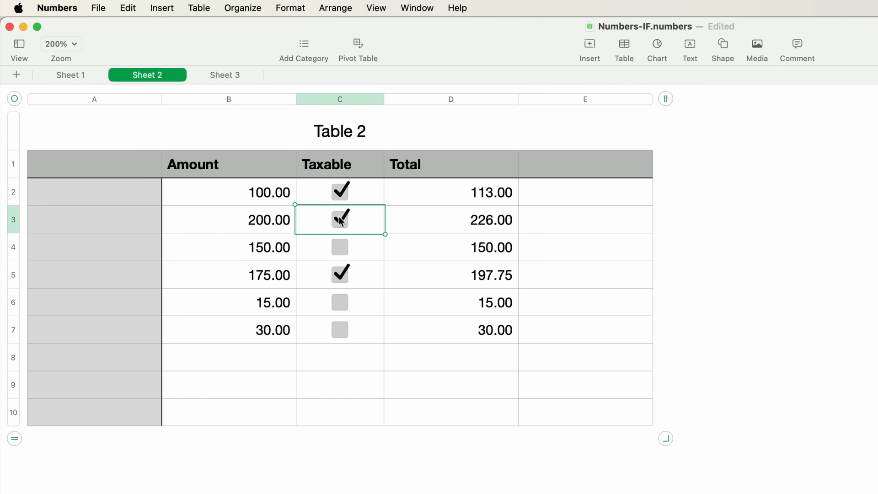
left_click(341, 327)
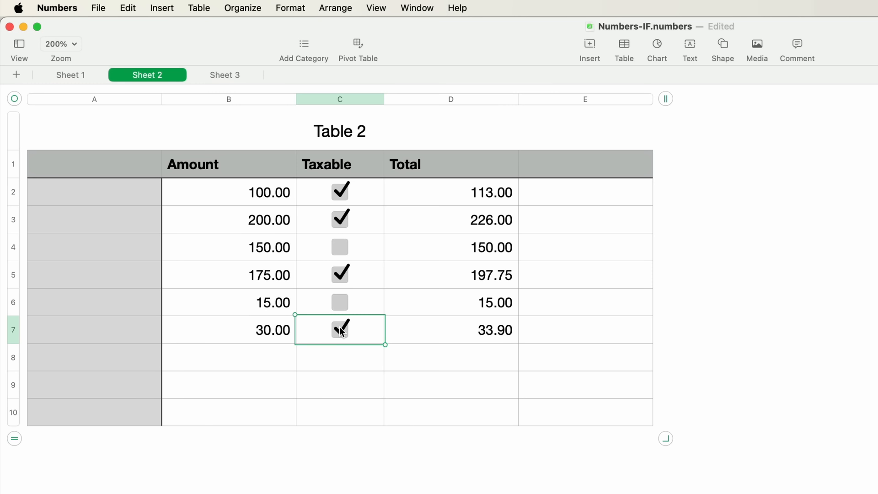
In cell E5 on Sheet 3, enter an IF formula that returns "OVER BUDGET" when D5>25000 and "WITHIN BUDGET" otherwise.
left_click(230, 78)
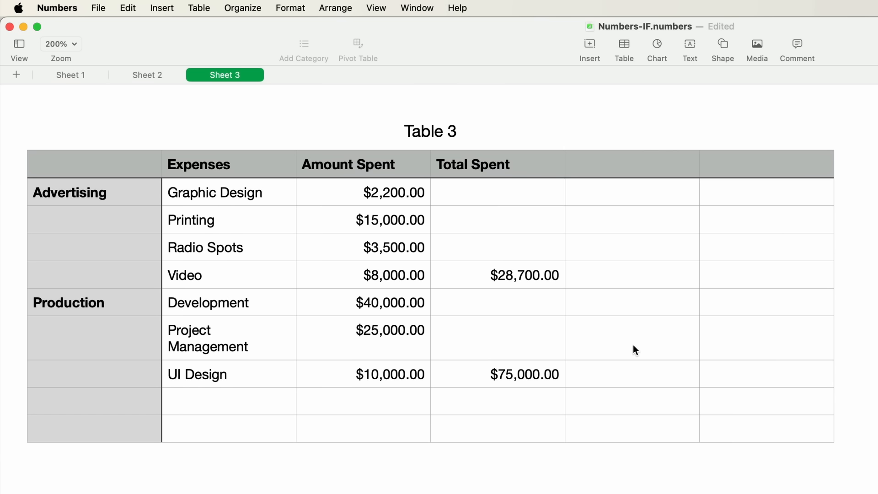
left_click(603, 279)
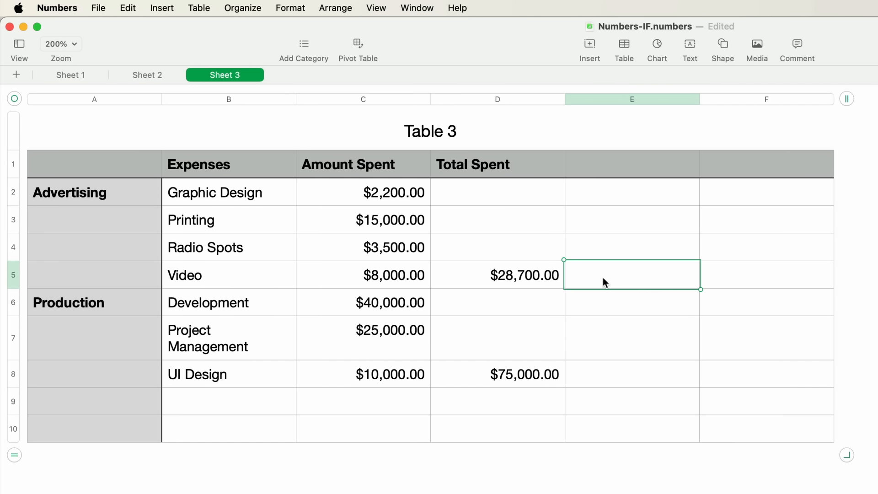
type("=")
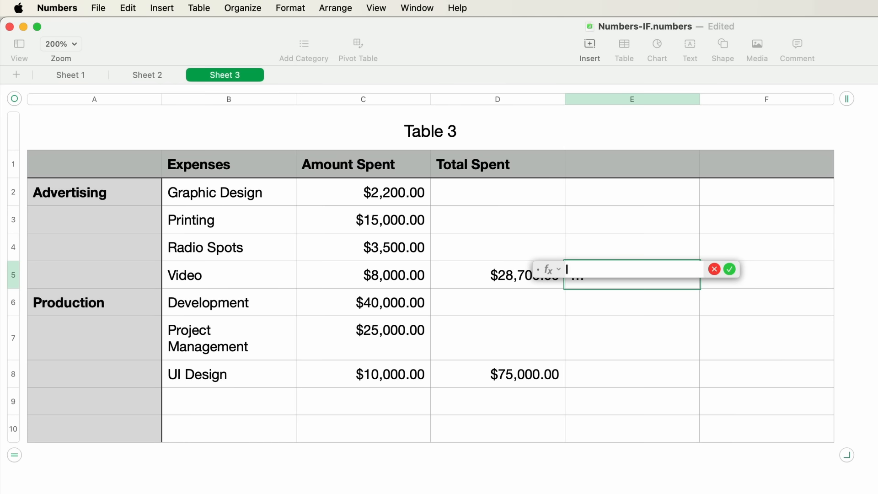
type("IF")
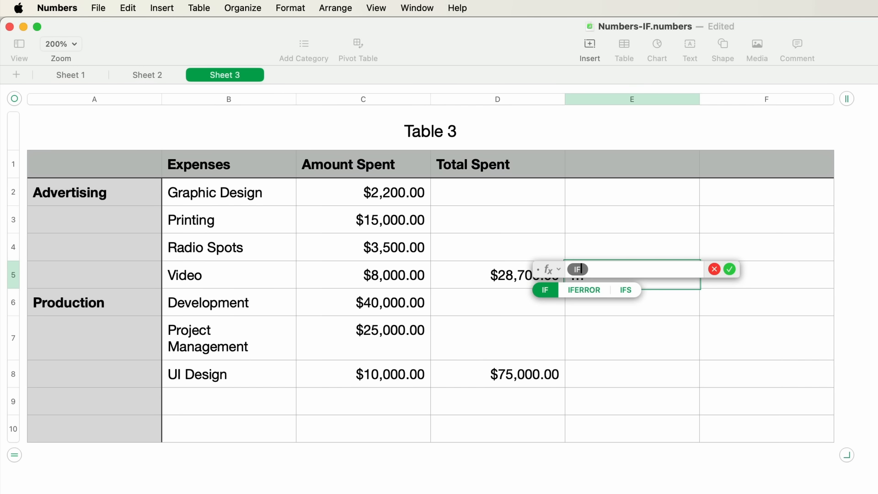
key("Return")
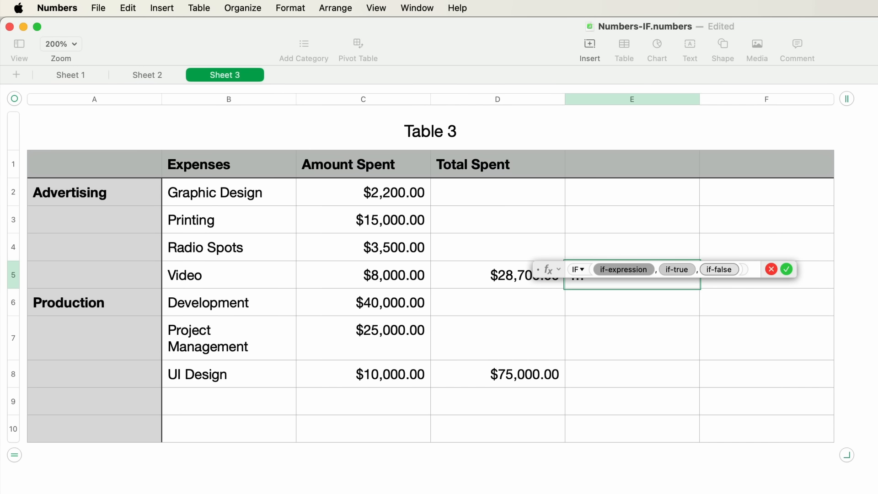
left_click(464, 278)
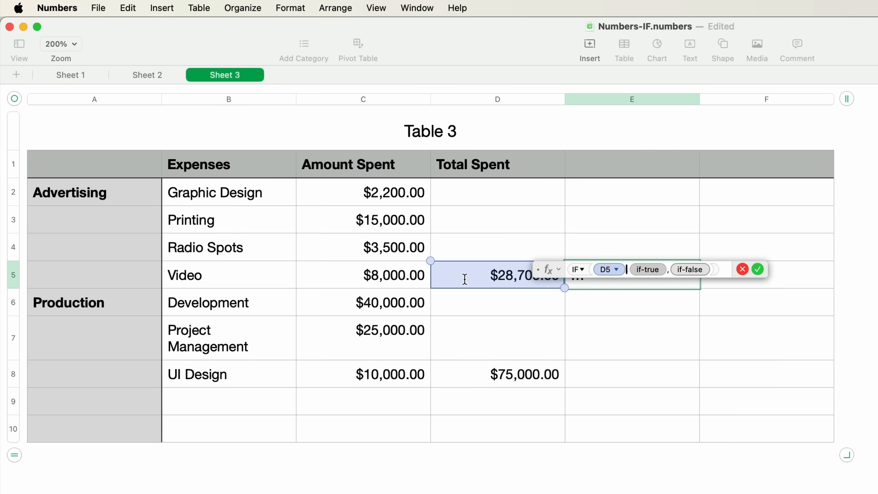
type(">25000")
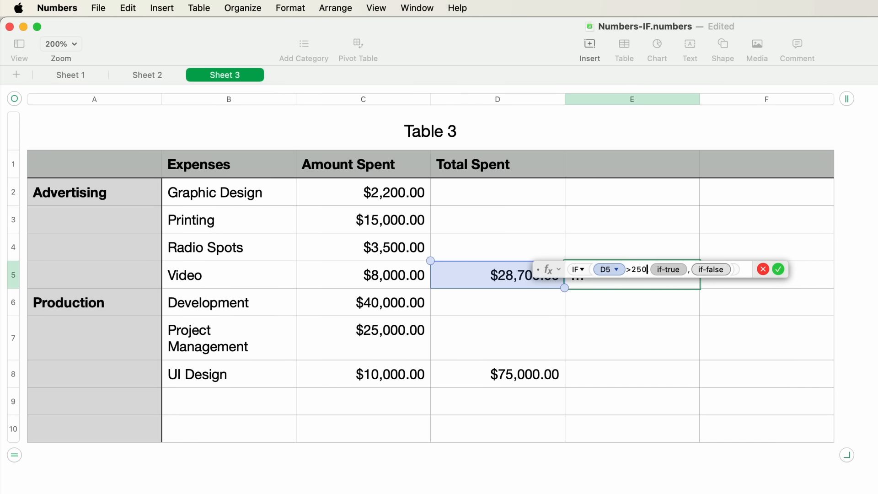
type(",")
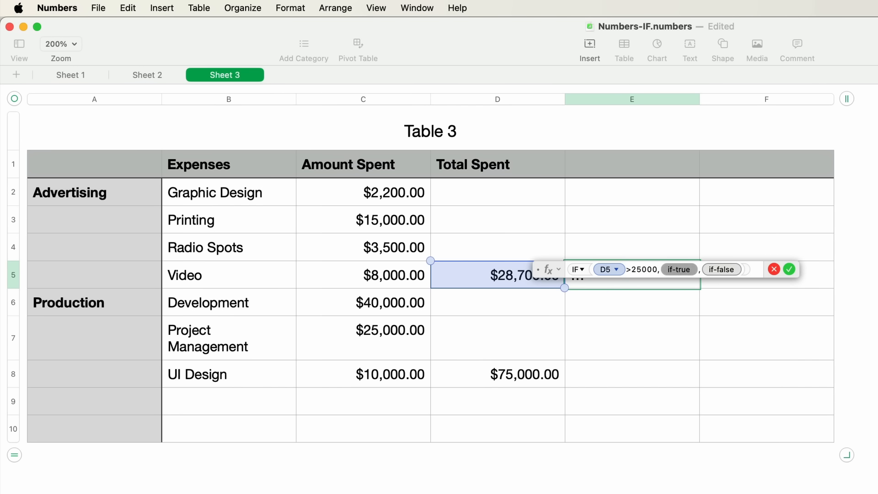
type("\"OVER BUDGET\"")
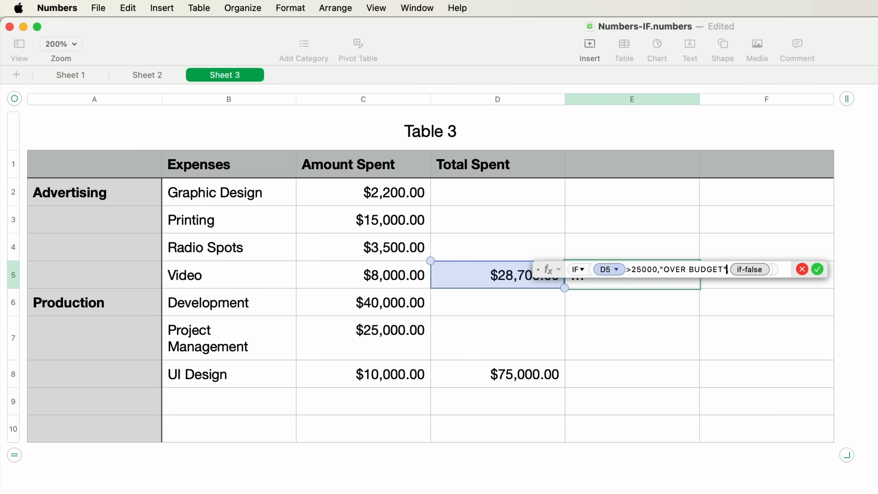
type(",")
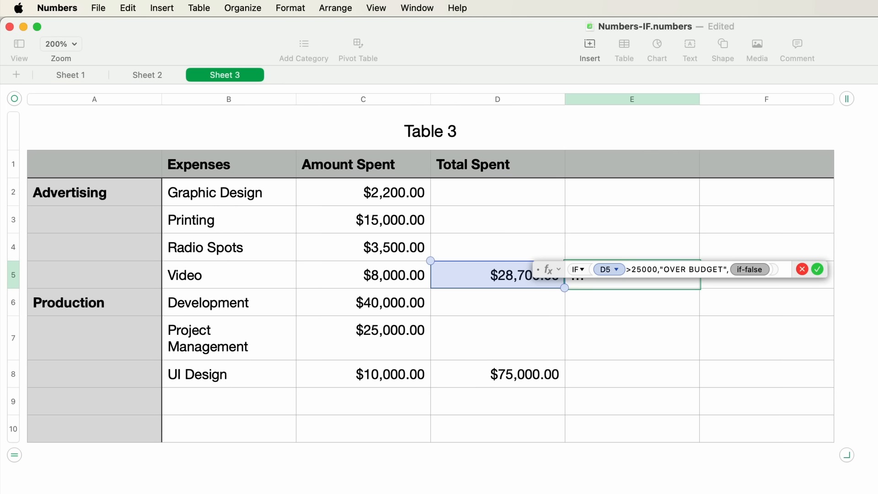
type("\"WITHIN BUDGET")
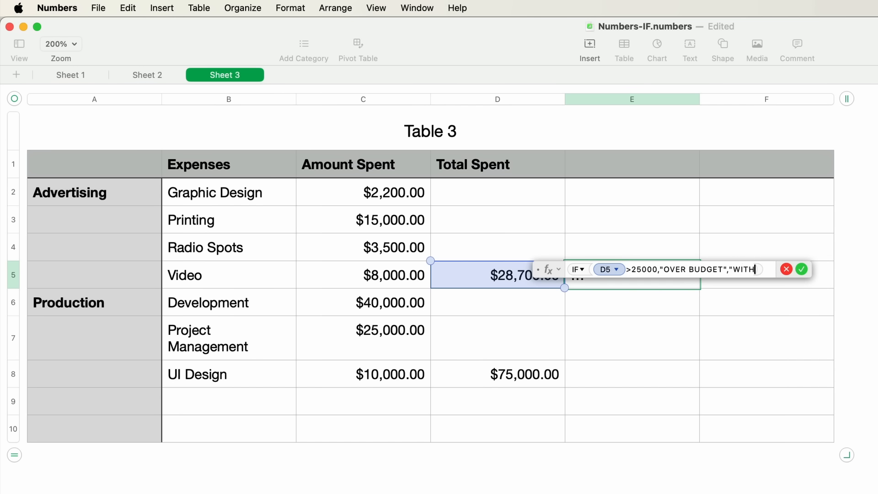
type("\"")
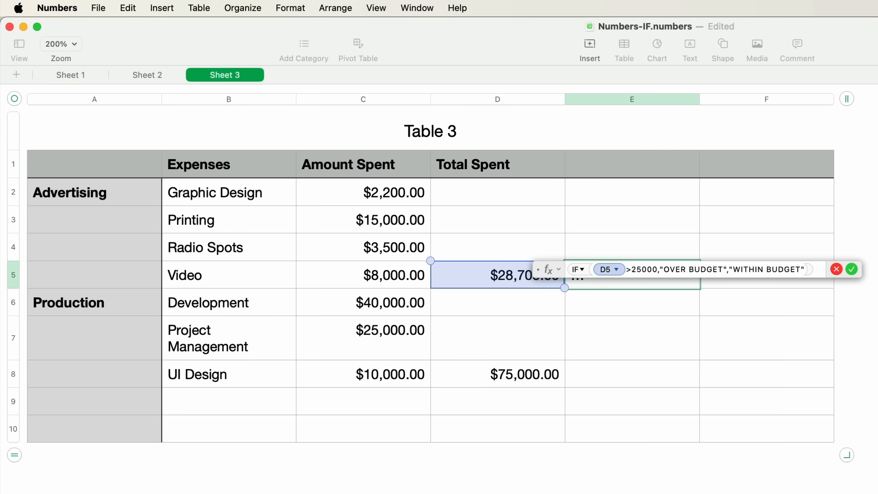
key("Return")
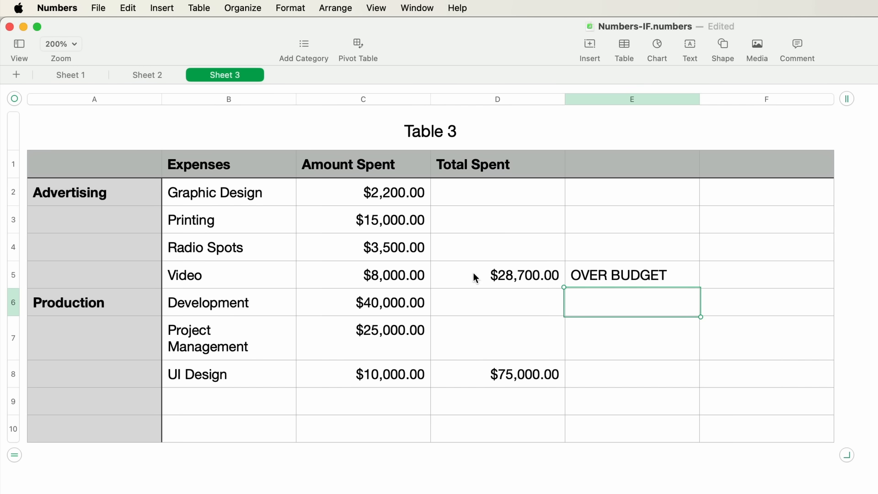
Copy the IF formula from E5 to E8 and change the threshold in E8 to 80000.
left_click(600, 277)
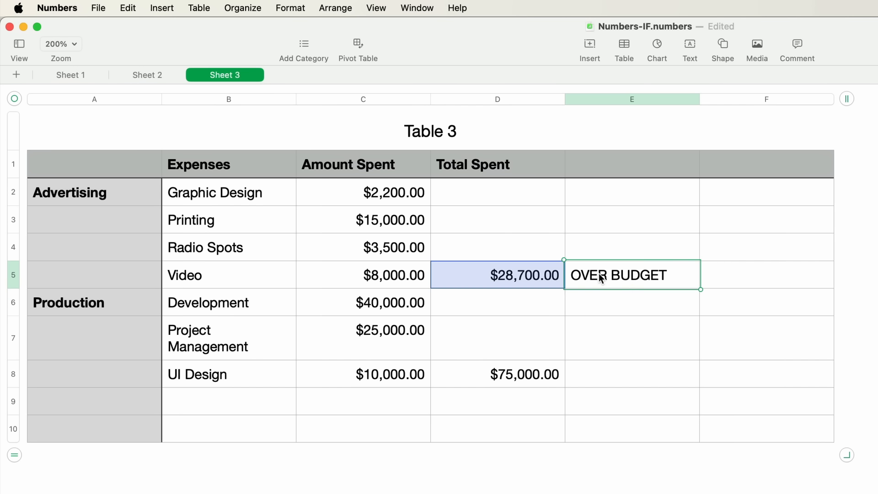
left_click(614, 374)
type("OVER BUDGET")
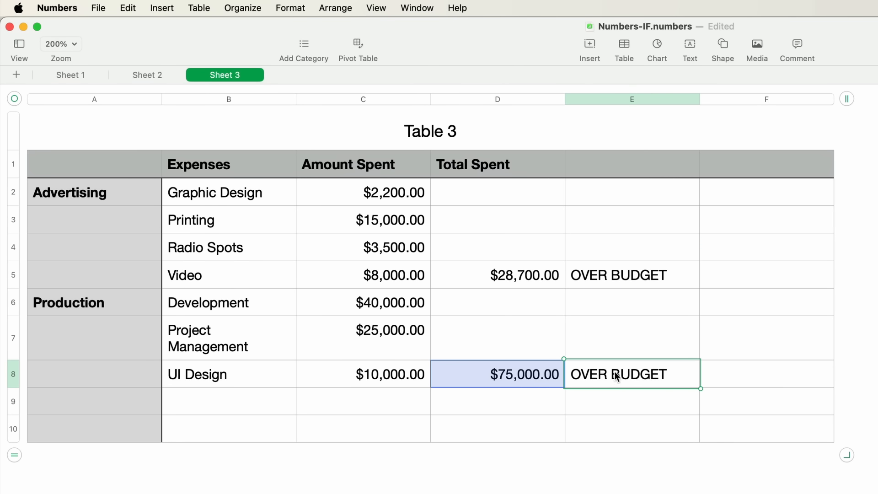
double_click(617, 376)
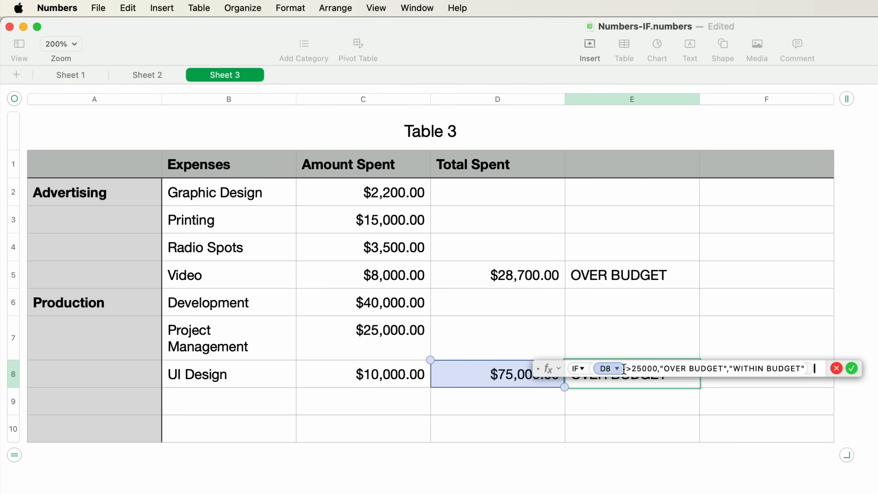
left_click_drag(633, 368, 643, 368)
type("80")
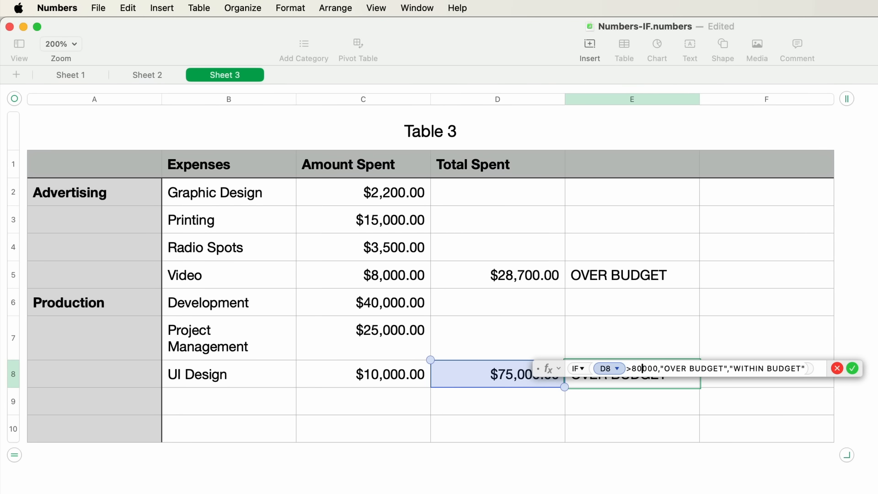
key("Return")
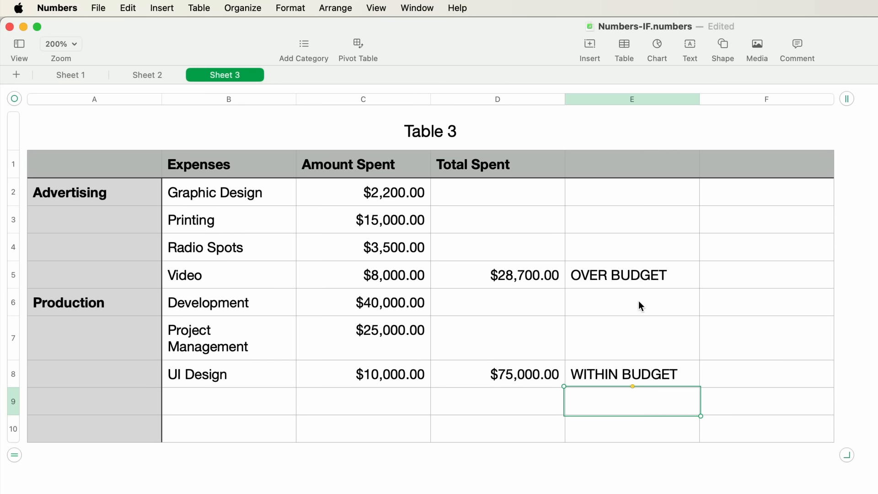
Clear cells E5 through E9 and enter "Budget" as the header of column E.
left_click(657, 272, "shift")
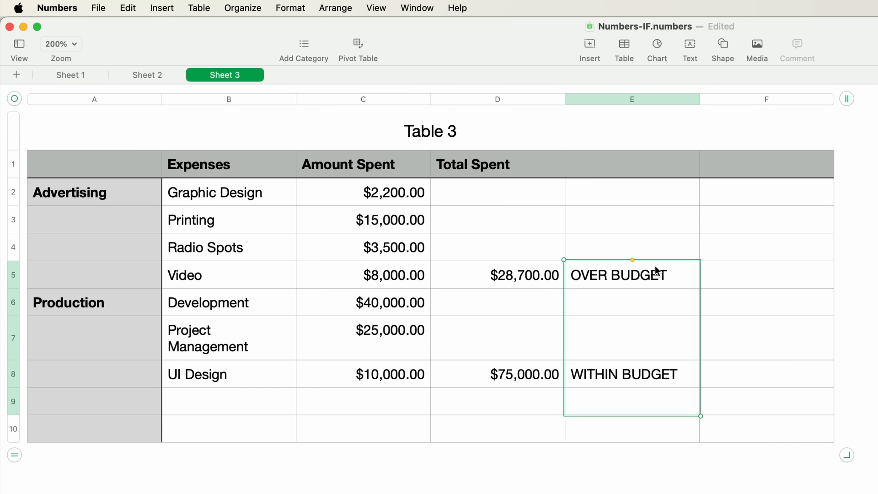
key("BackSpace")
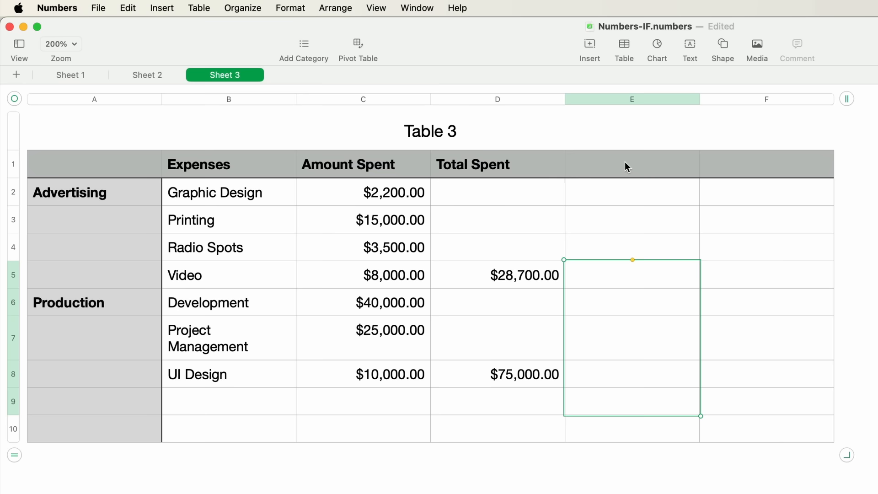
left_click(624, 160)
type("Budget")
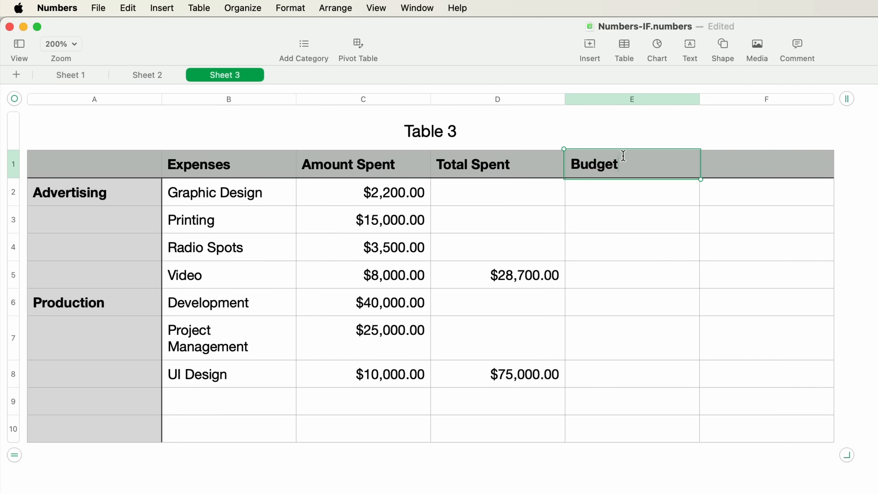
Enter budget amounts of 25000 in the Video row and 80000 in the UI Design row.
left_click(639, 285)
type("25000")
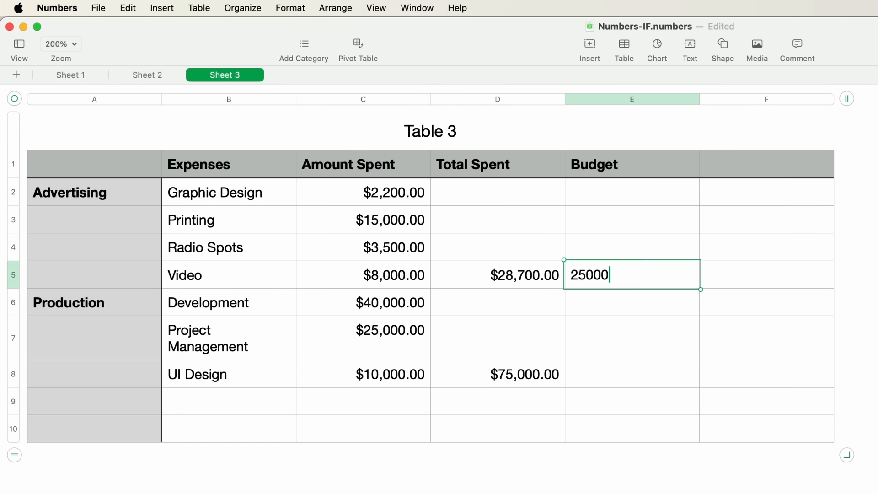
key("Tab")
left_click(627, 383)
type("80000")
key("Tab")
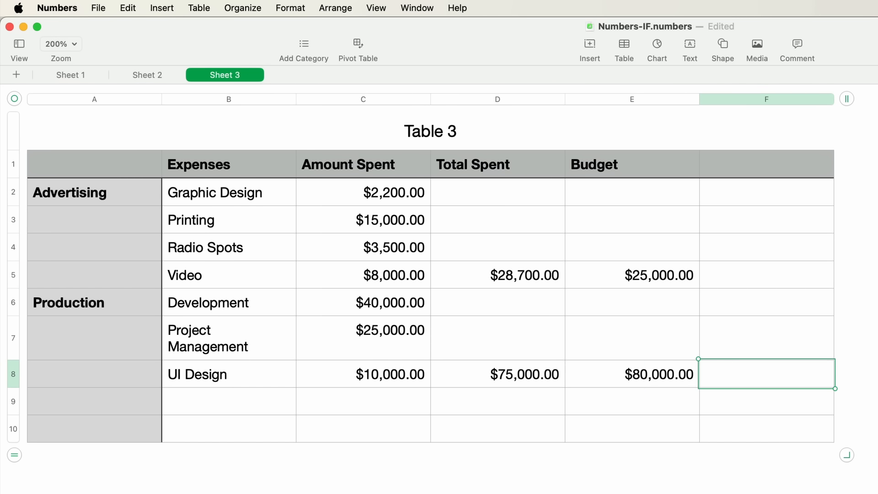
In cell F5, enter an IF formula that returns "OVER BUDGET" when D5>E5 and "WITHIN BUDGET" otherwise.
left_click(757, 284)
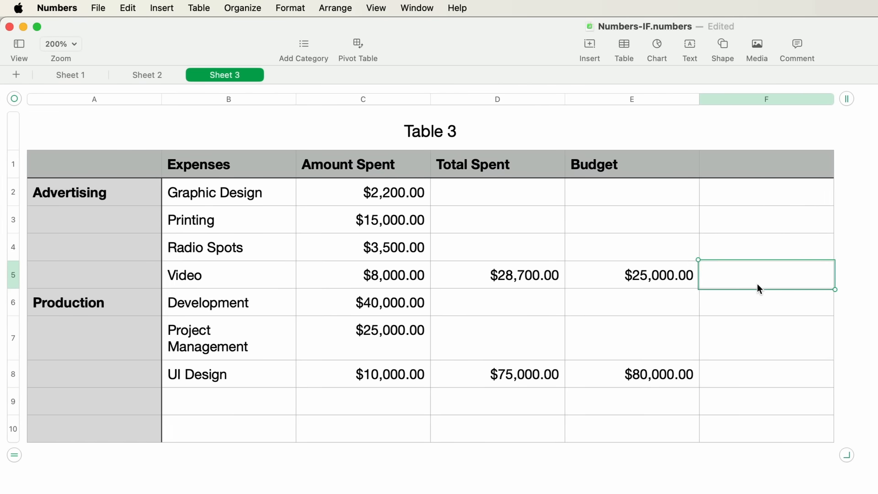
type("=IF")
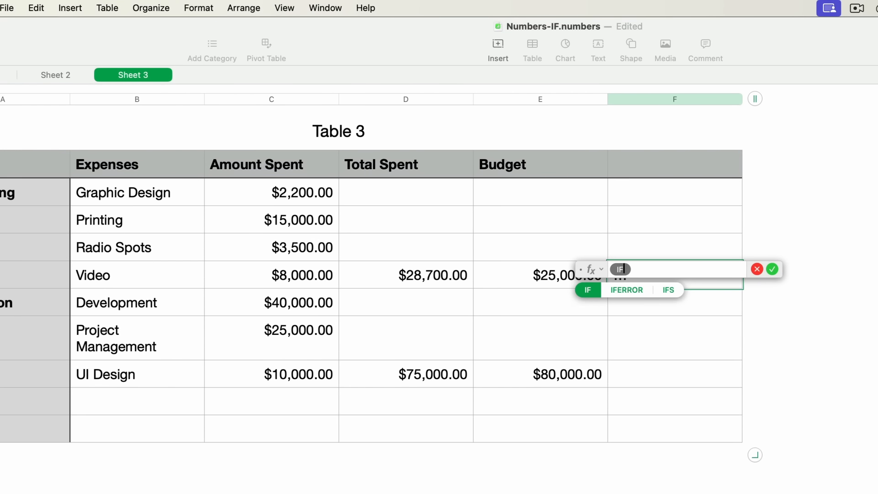
key("Return")
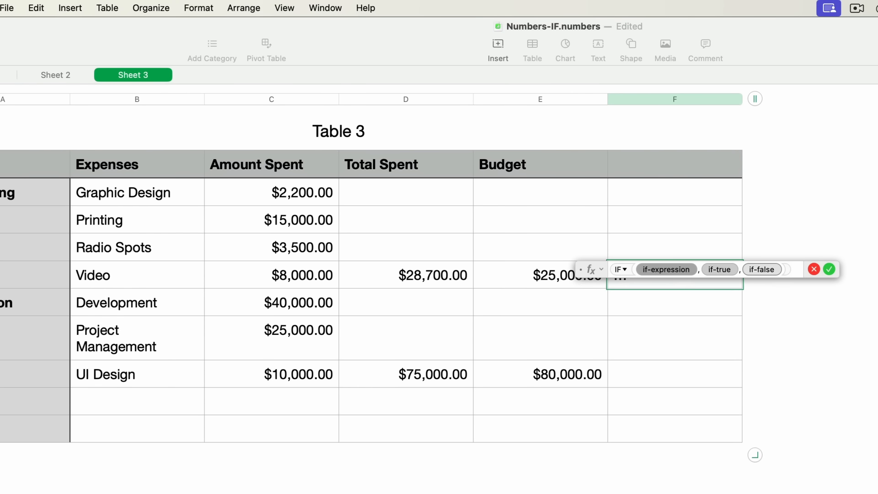
left_click(433, 275)
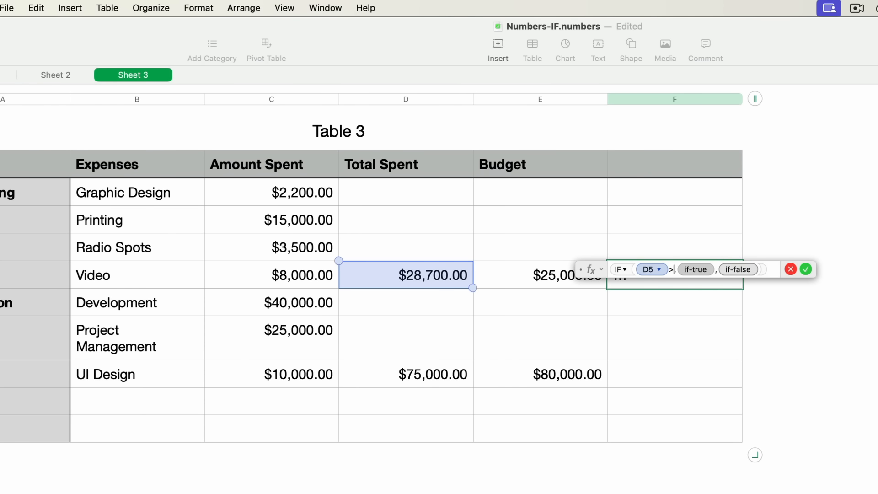
type(">")
left_click(514, 274)
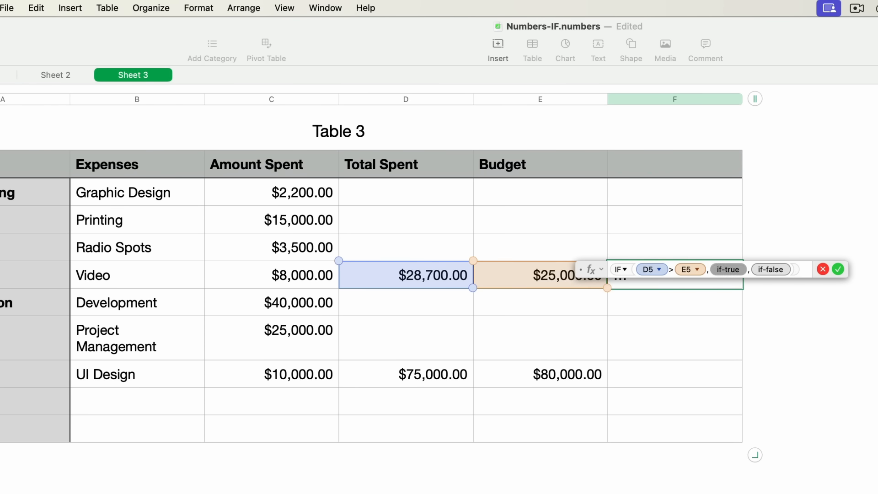
type("\"OVER BUDGET\",\"WITHIN BUDGET\"")
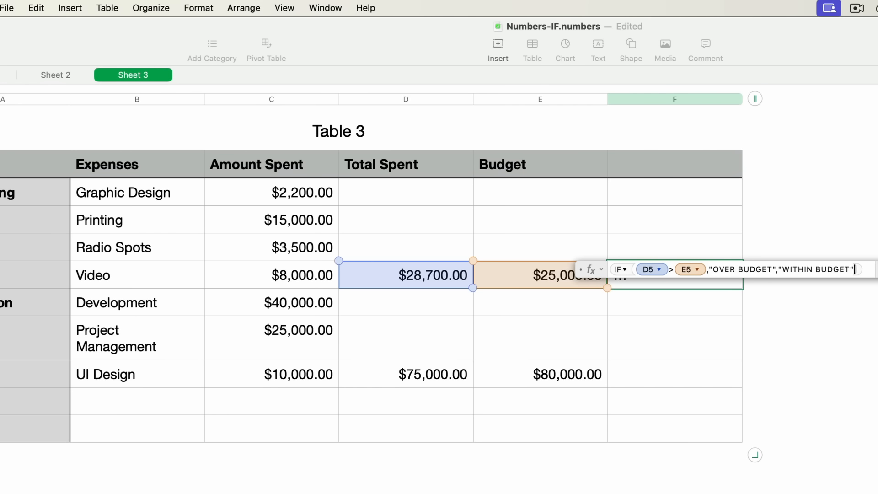
key("Return")
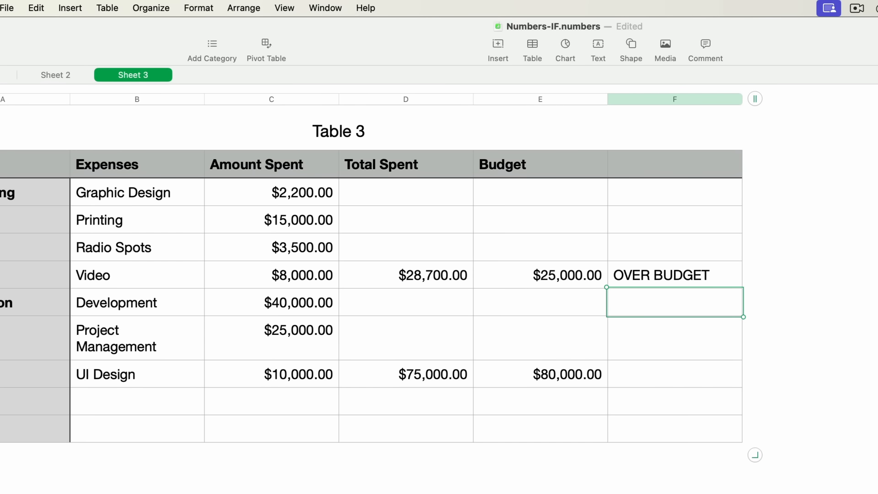
Set the budget amount in the Video row to 30000.
left_click(570, 278)
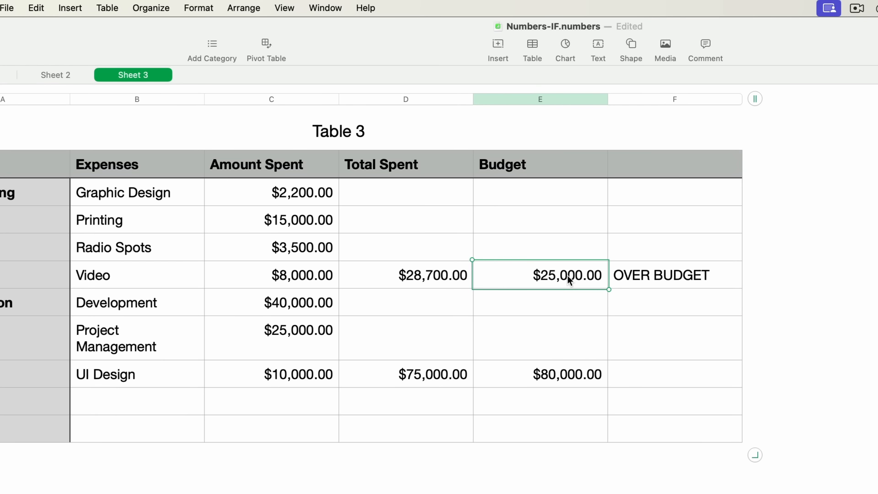
type("30000")
key("Return")
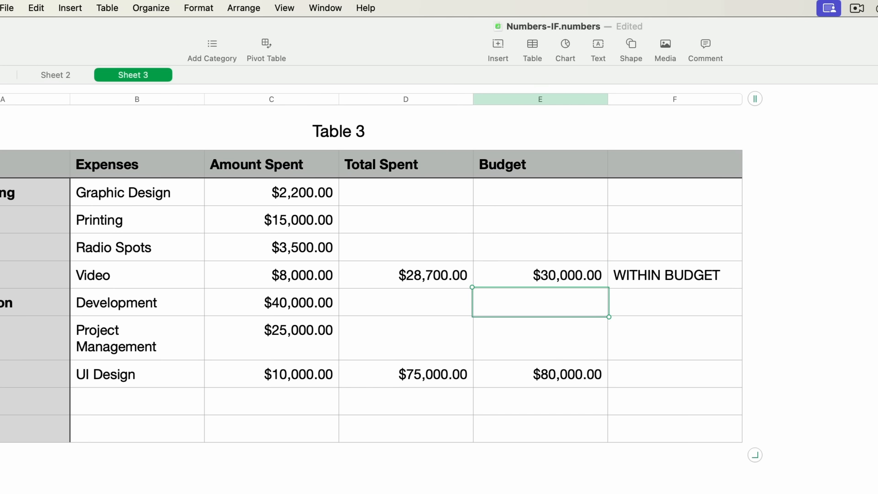
Copy the IF formula from F5 to F8 in the UI Design row and extend the table with an empty column G.
left_click(696, 274)
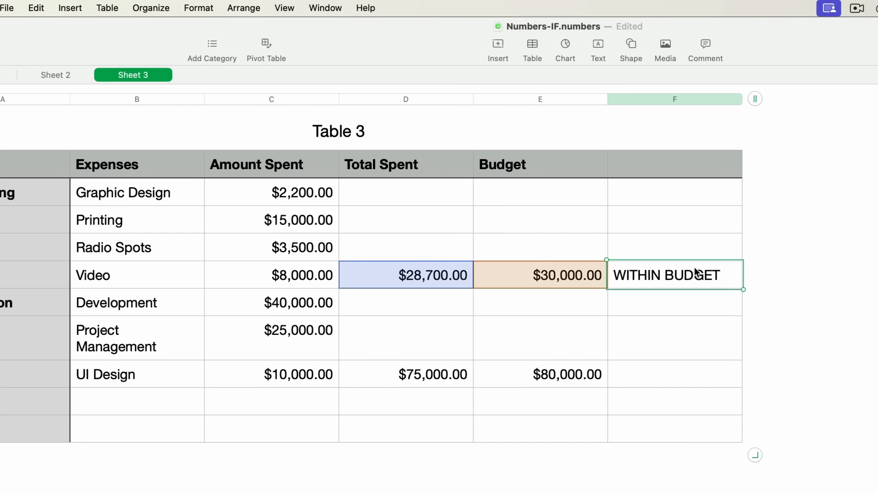
left_click(671, 375)
type("WITHIN BUDGET")
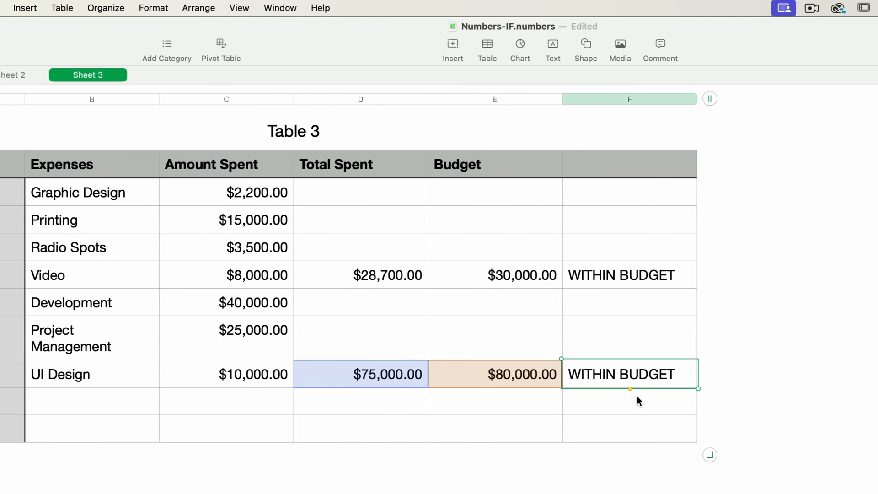
key("Return")
key("Tab")
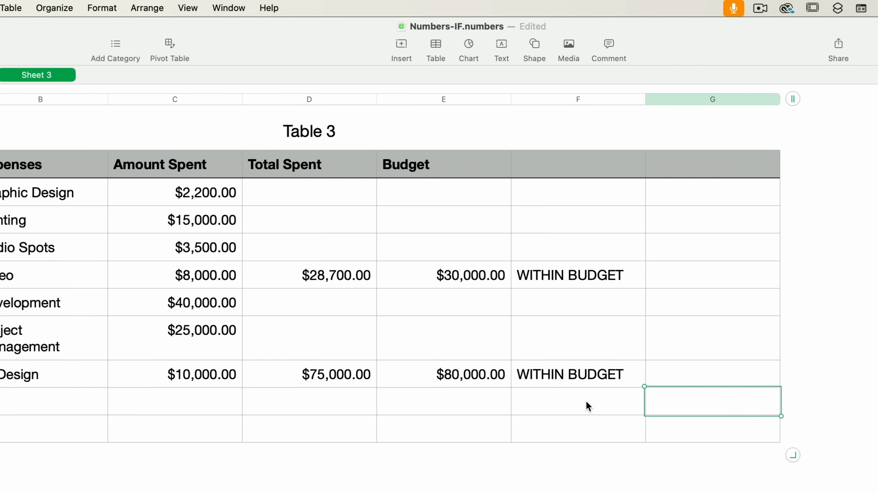
In cell G5, enter an IF formula with ISBLANK testing F5 that returns "Empty" when true and "Has Stuff" otherwise.
left_click(679, 280)
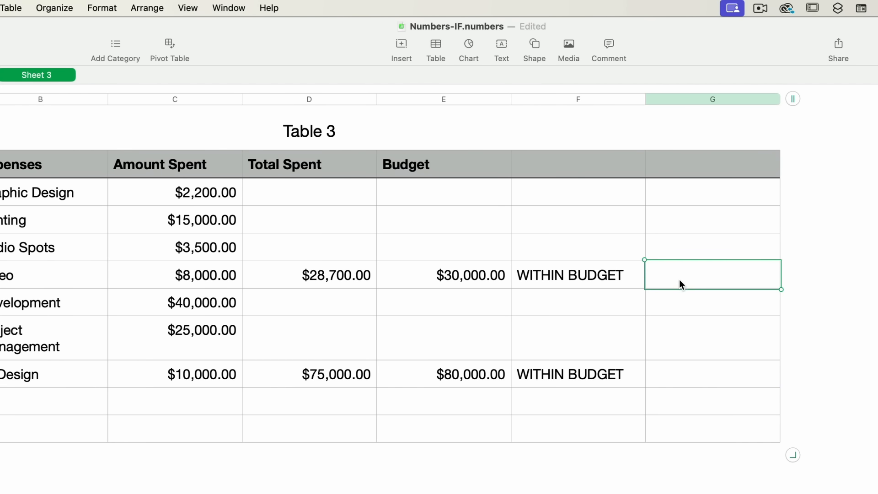
key("=")
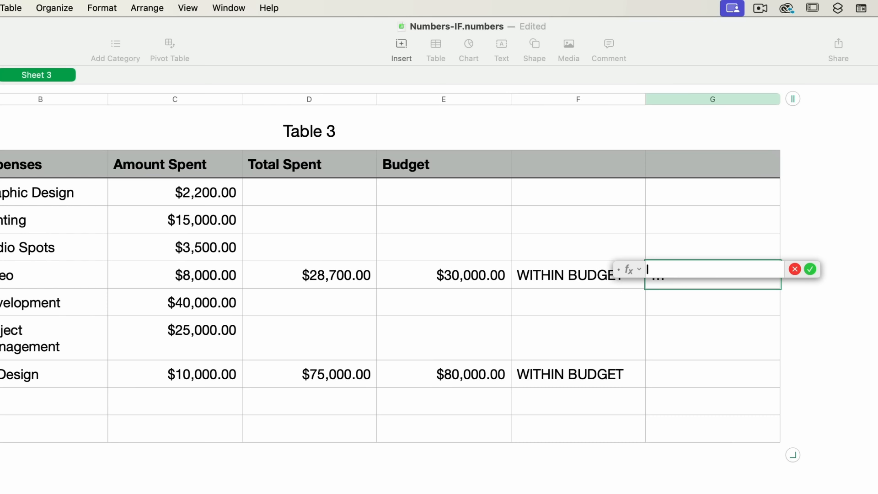
type("IF")
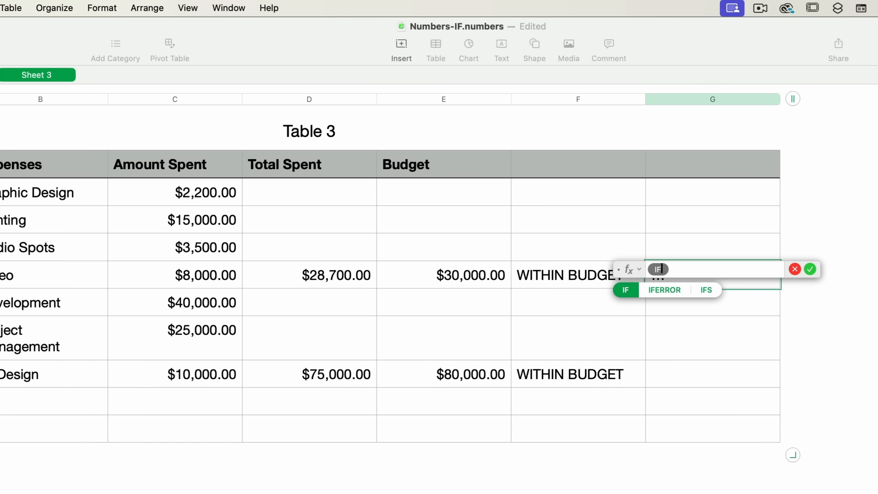
key("Return")
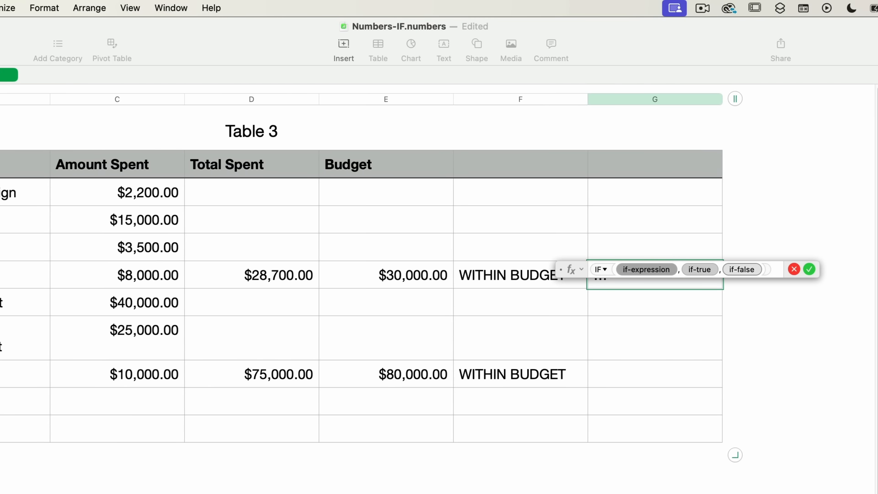
type("isblank")
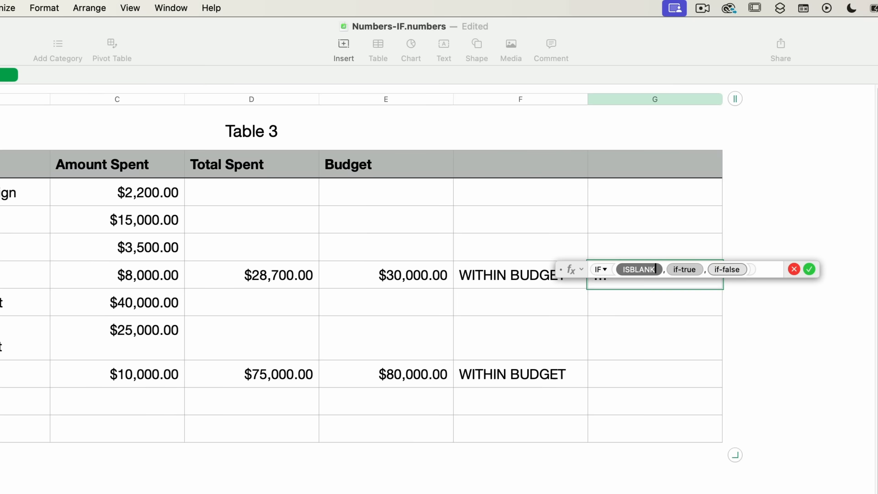
key("Return")
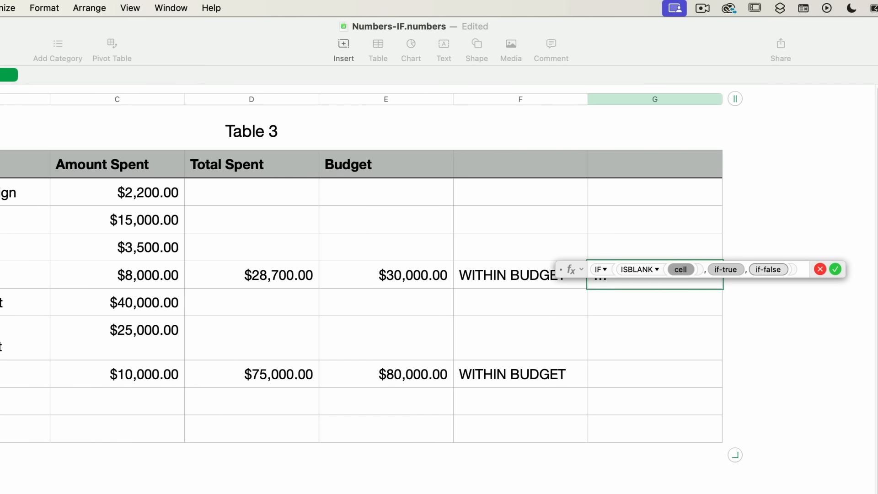
left_click(489, 280)
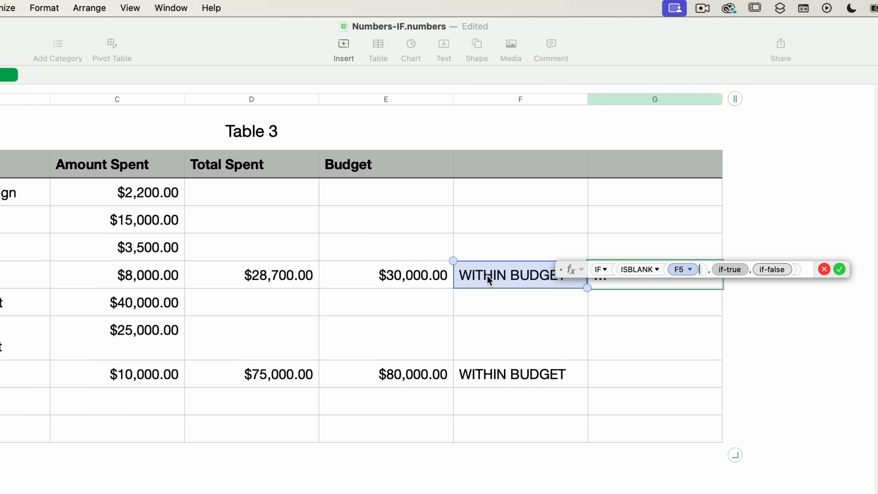
key("Tab")
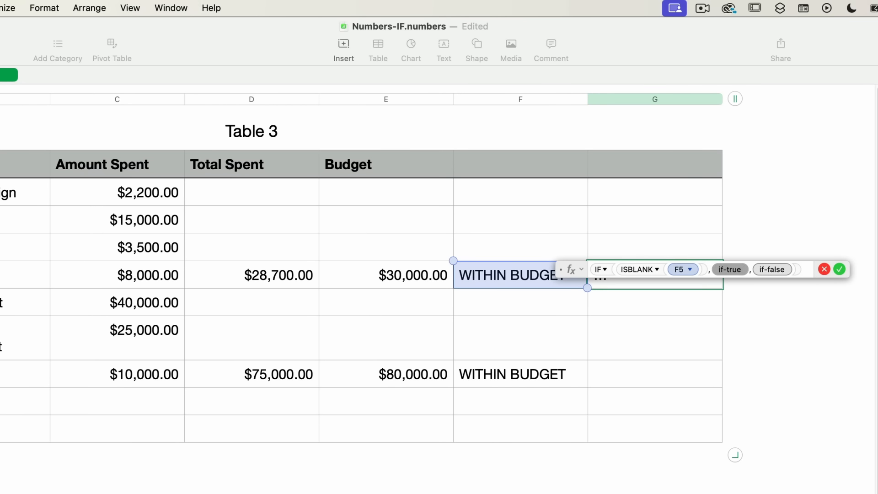
type("\"Empty\"")
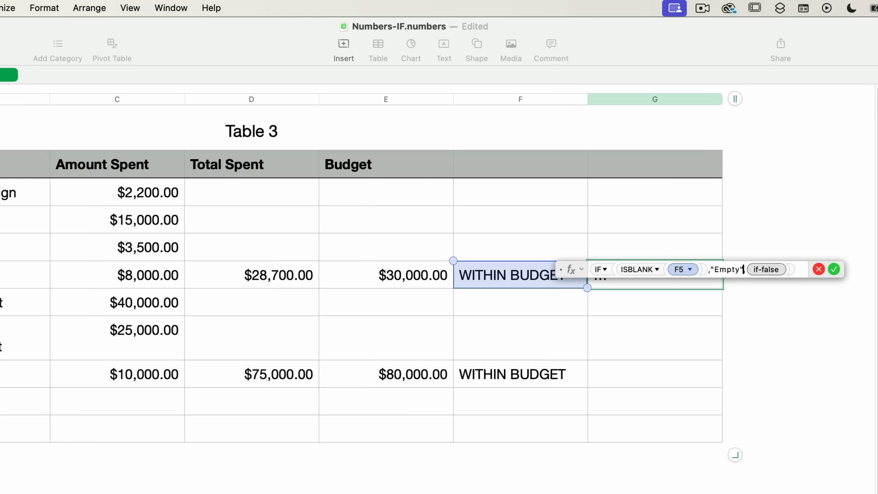
type(",")
type("\"Has S")
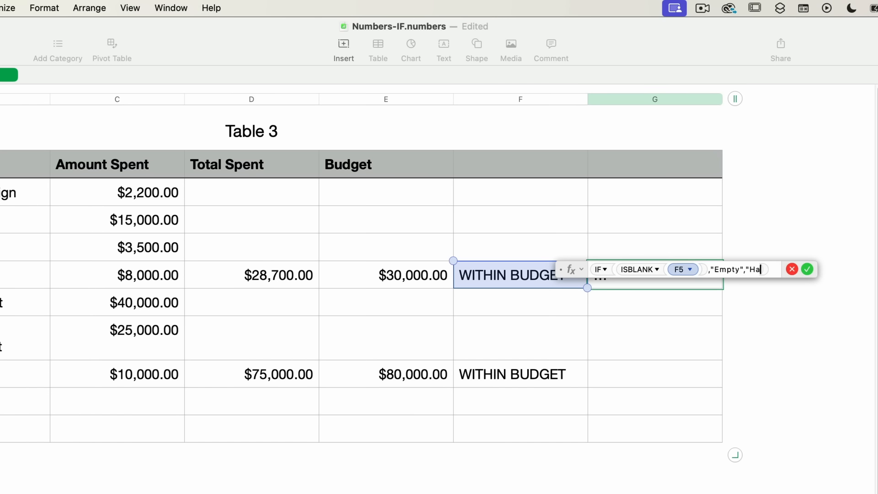
type("tuff\"")
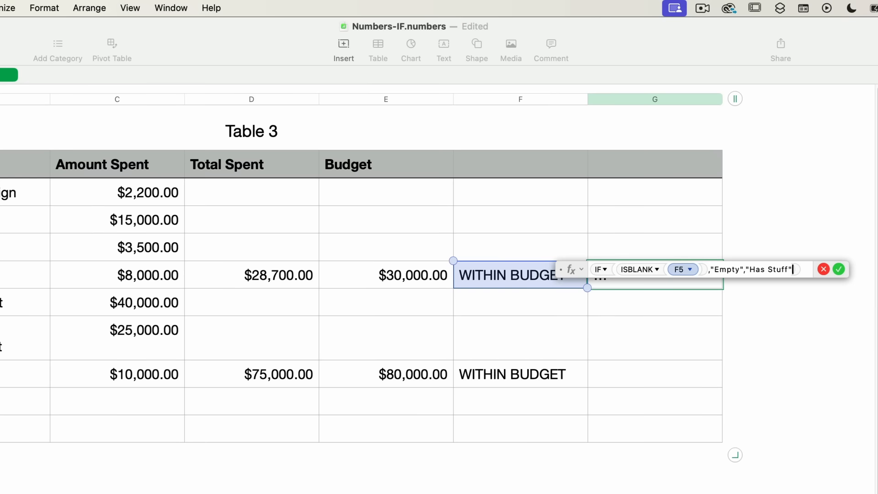
key("Return")
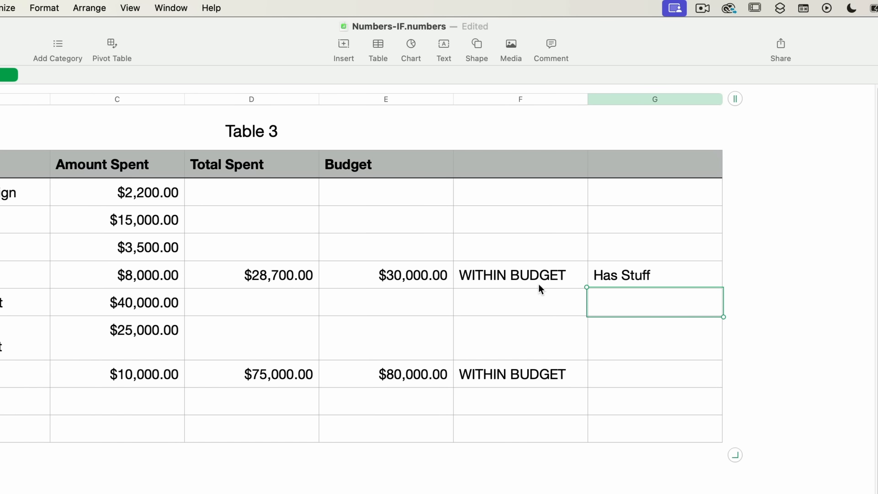
Copy the ISBLANK-based IF formula from G5 down to G6 so that it tests F6.
left_click(598, 284)
left_click(634, 298)
type("Empty")
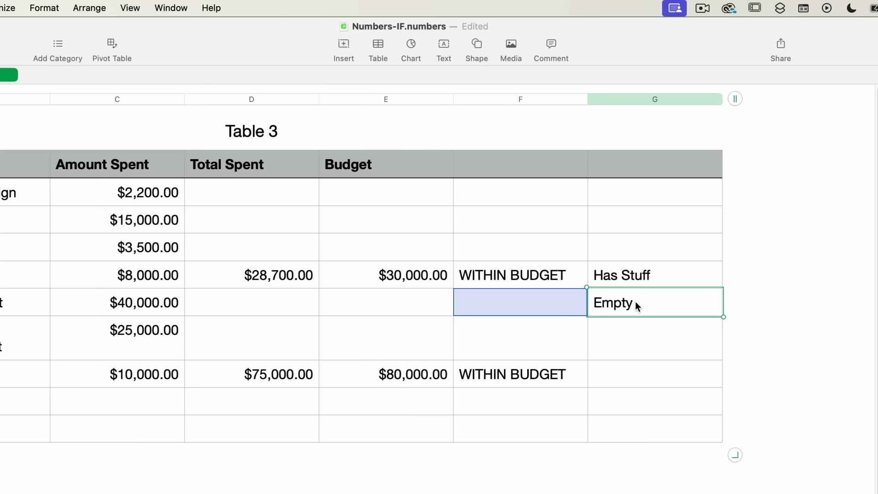
left_click(643, 277)
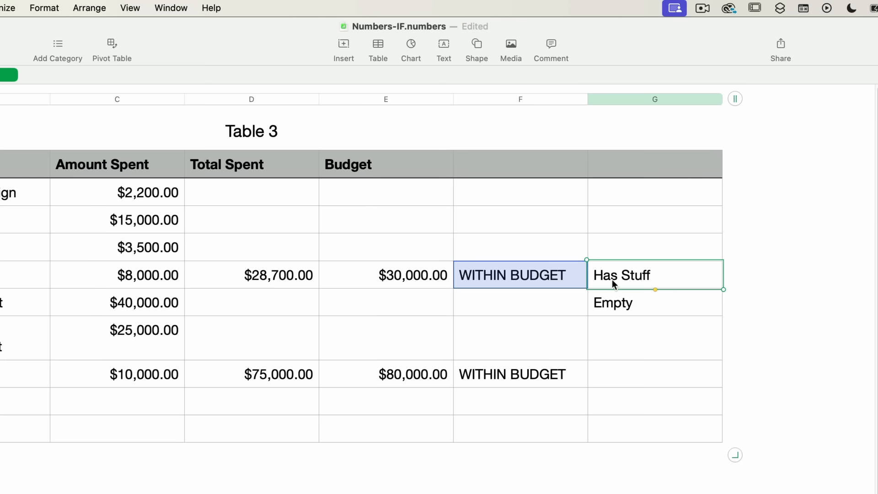
Clear the contents of the cell range F5 to G8.
left_click(513, 273)
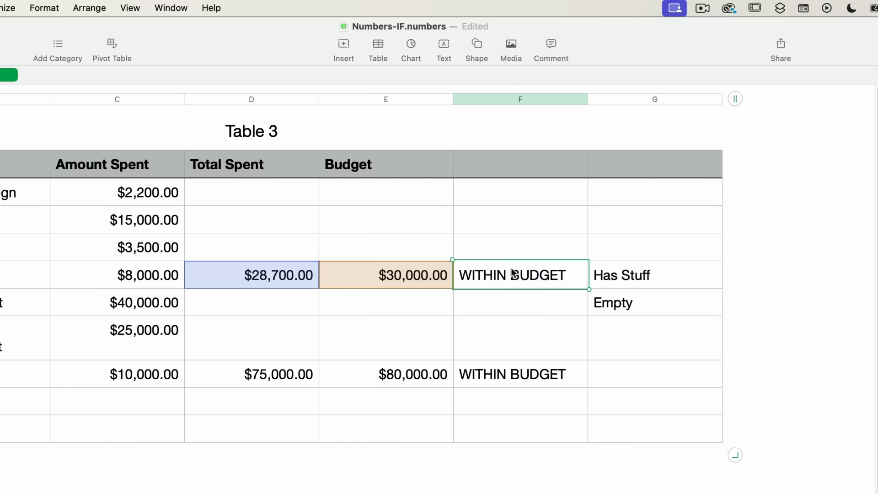
left_click(667, 379, "shift")
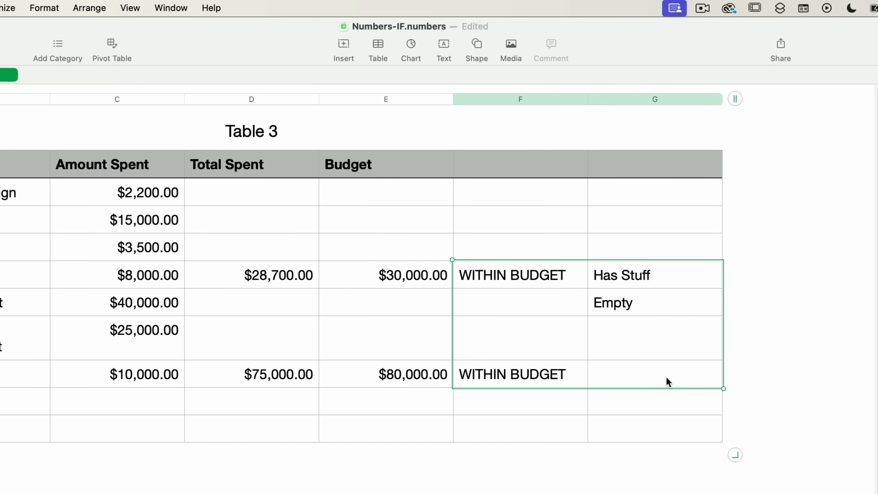
key("Delete")
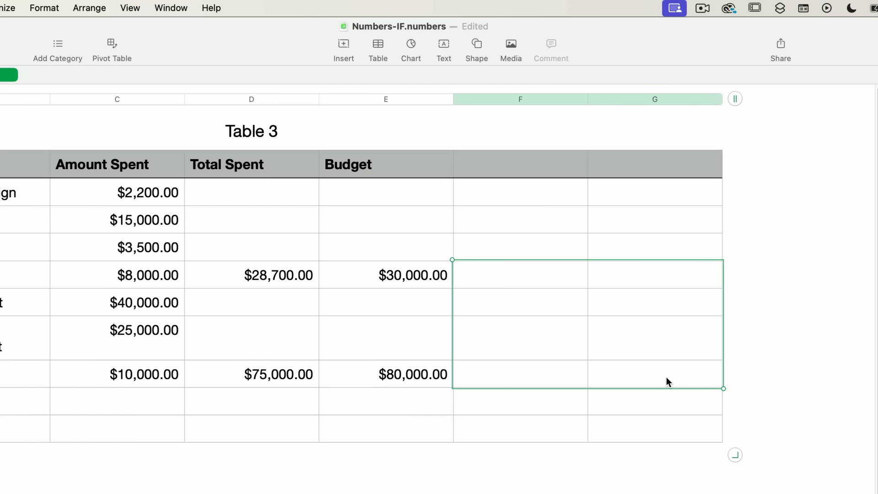
Set the budget amount in the Video row to 25000.
left_click(536, 251)
left_click(489, 279)
left_click(423, 280)
type("25000")
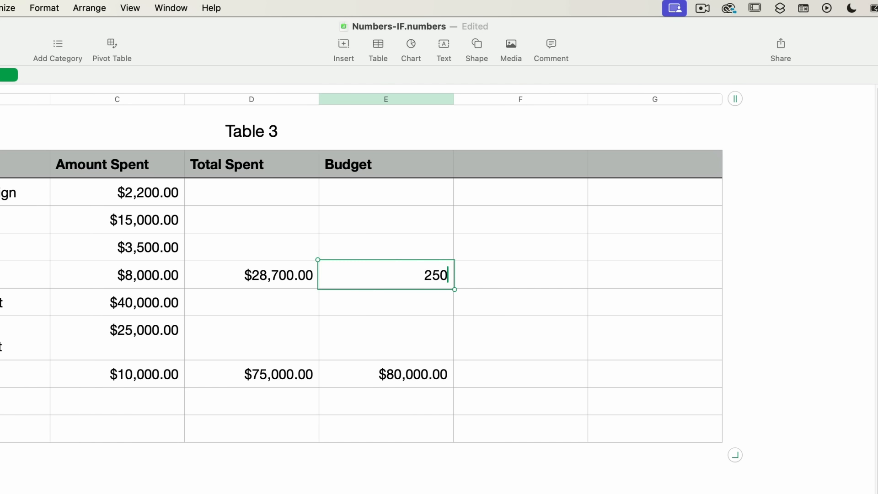
key("Tab")
Start an IF formula in cell F5 with the condition D5>E5.
type("=if")
key("Return")
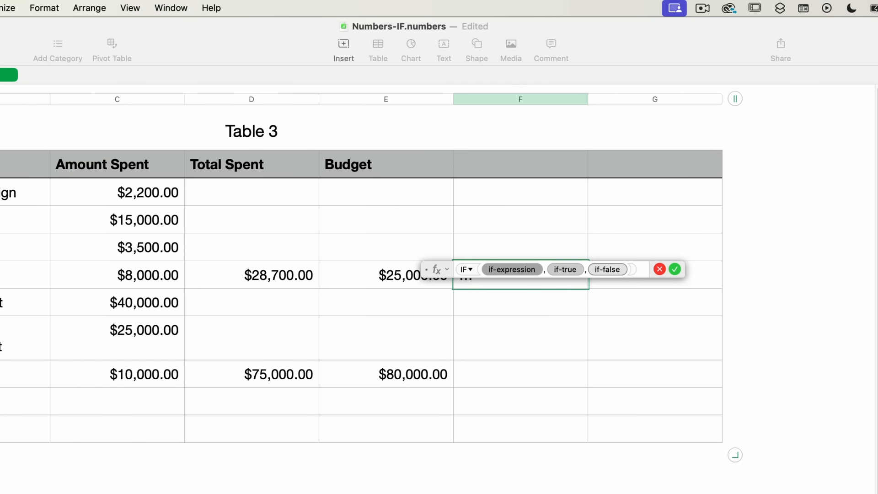
left_click(315, 284)
type(">")
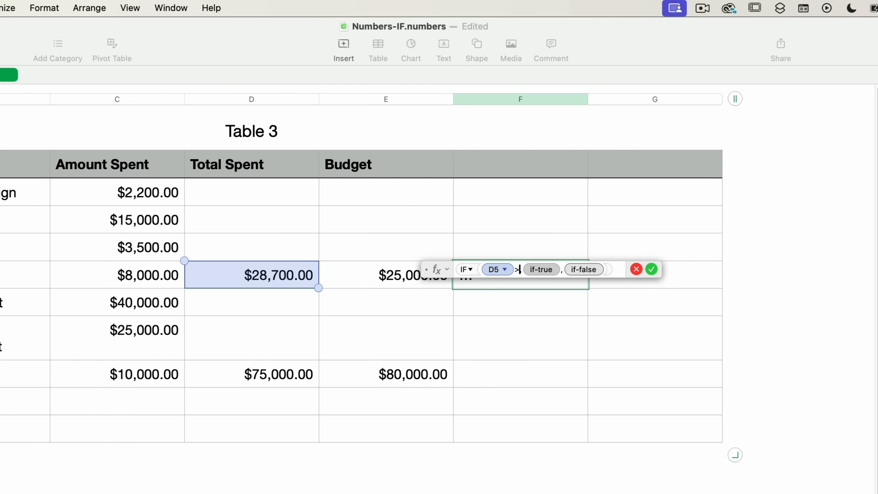
left_click(364, 275)
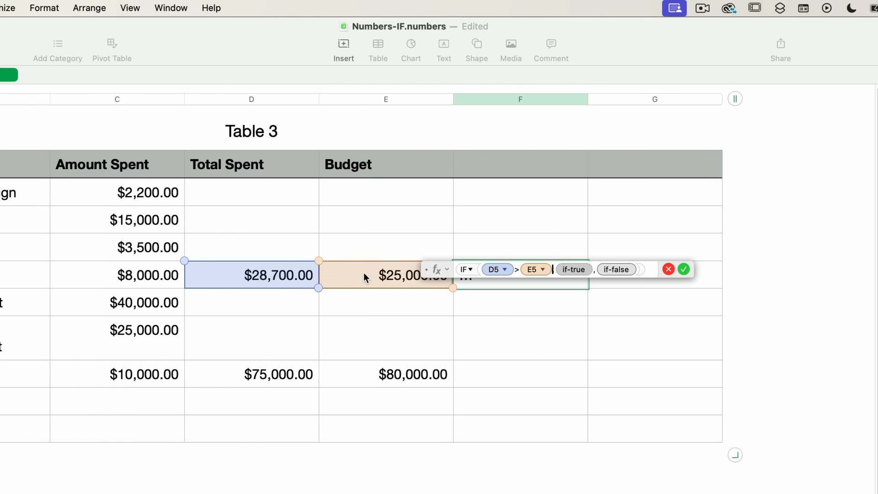
type(",")
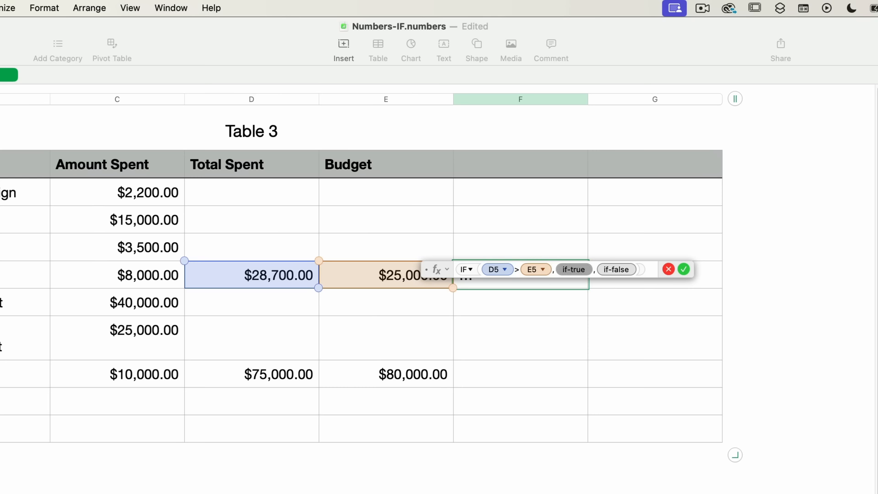
Nest a second IF as the true result of the F5 formula, with the condition D5>E5×1.1.
type("IF")
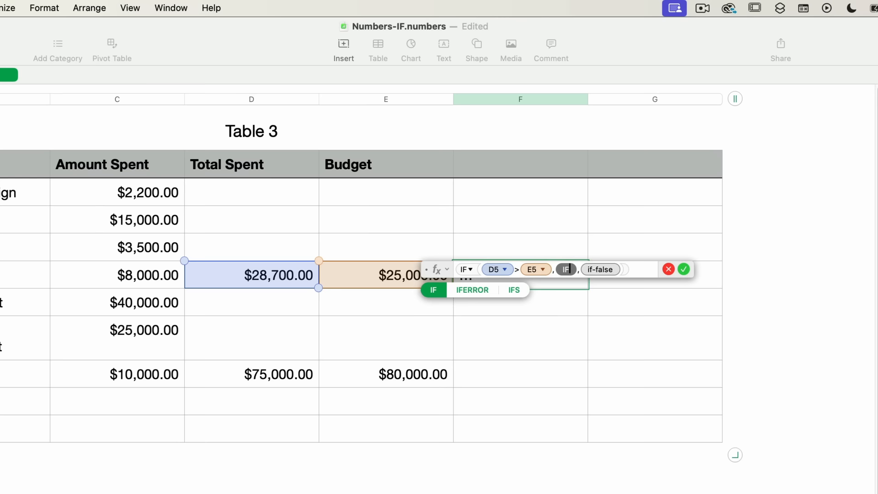
key("Return")
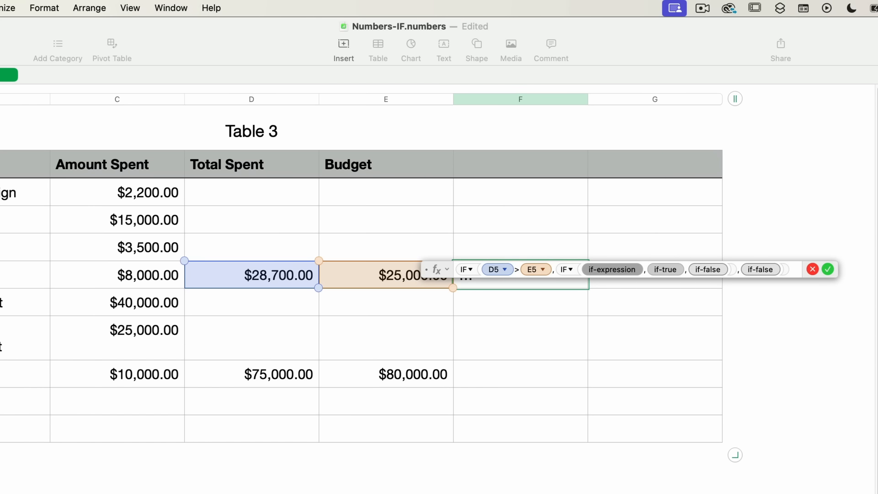
left_click(259, 281)
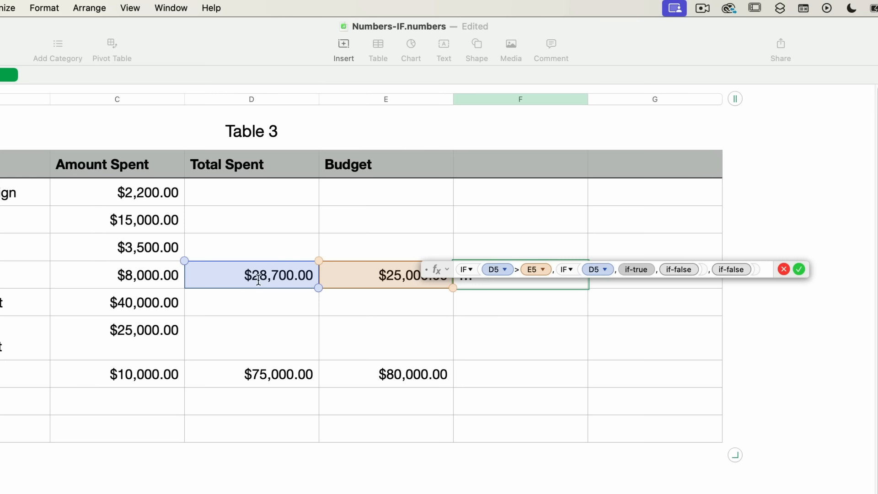
type(">")
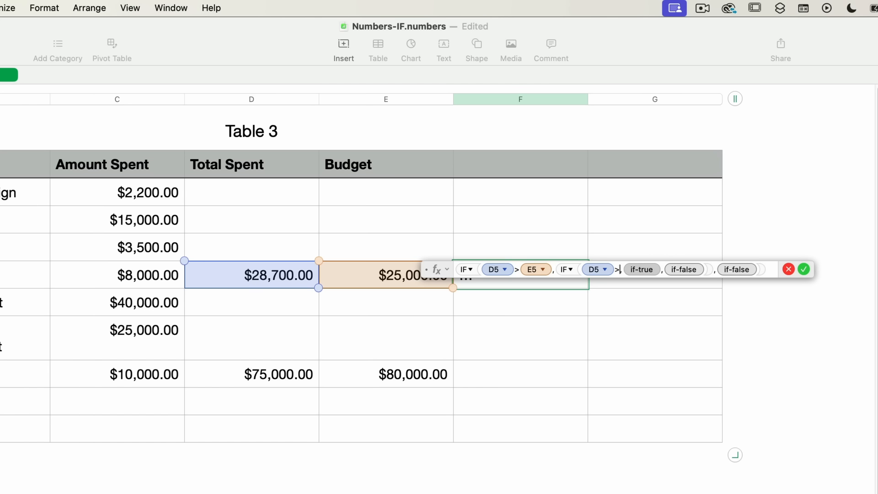
left_click(365, 281)
type("*")
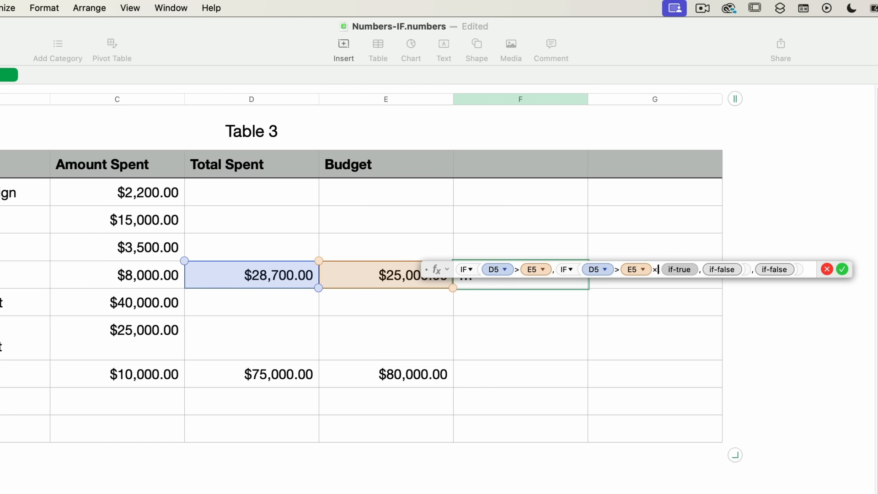
type("1.1,")
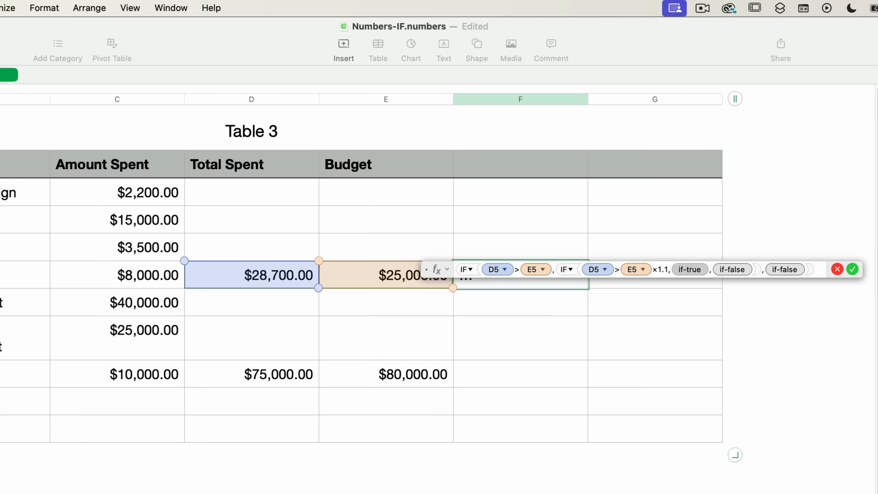
Give the nested IF the results "Over Budget by more than 10%" and "Over Budget", and the outer IF the false result "Within Budget".
left_click(690, 269)
type("\"Over Bud")
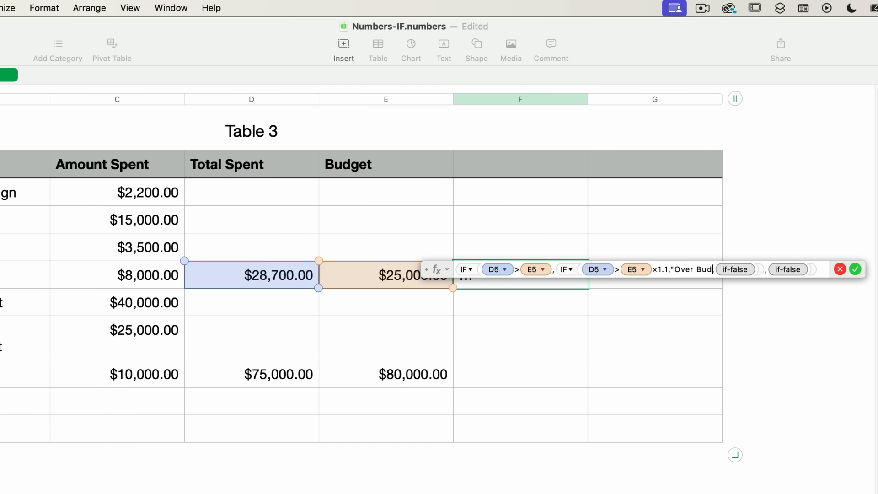
type("get by more tha")
type("n 10%\"")
type(",\"")
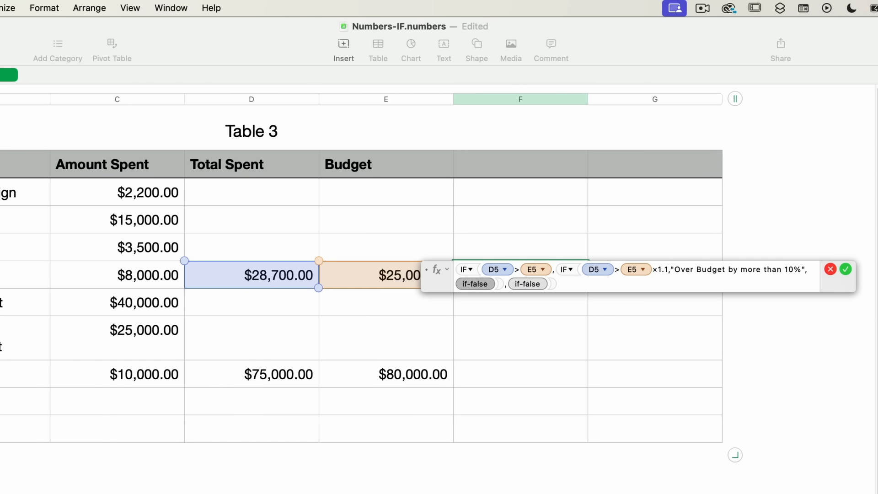
type("Over Budg")
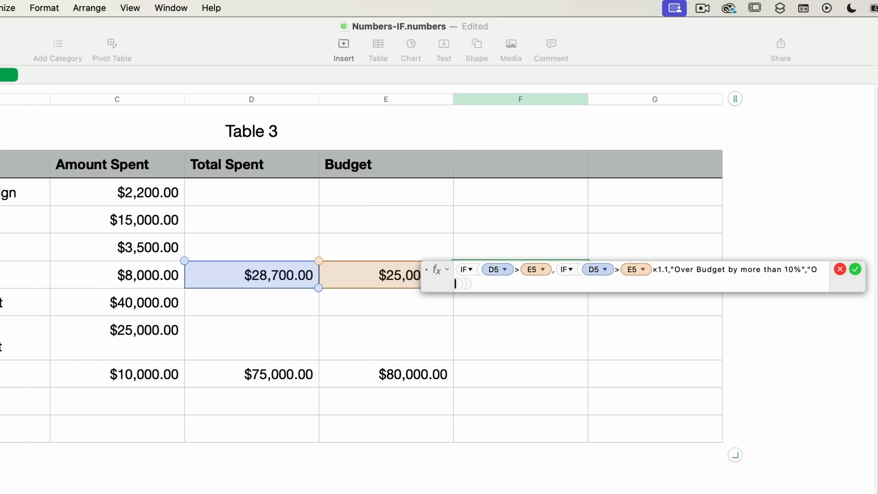
type("et\"")
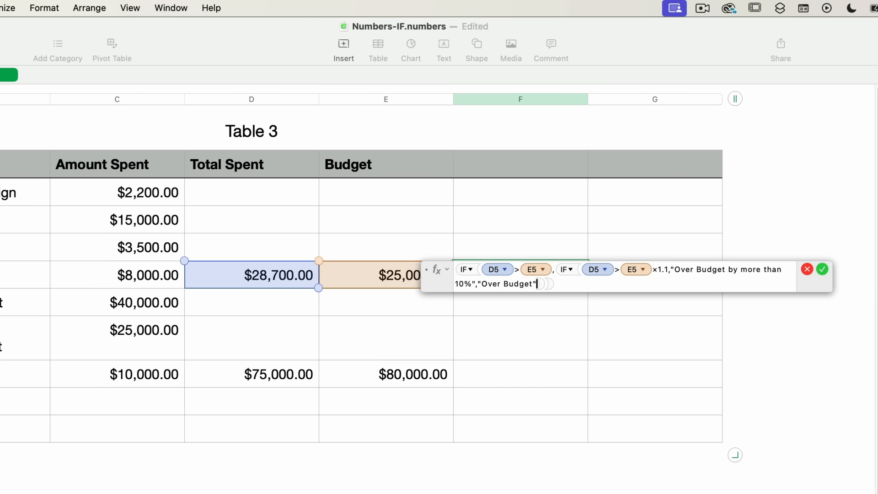
type(")")
type(",\"Within Budget\"")
key("Return")
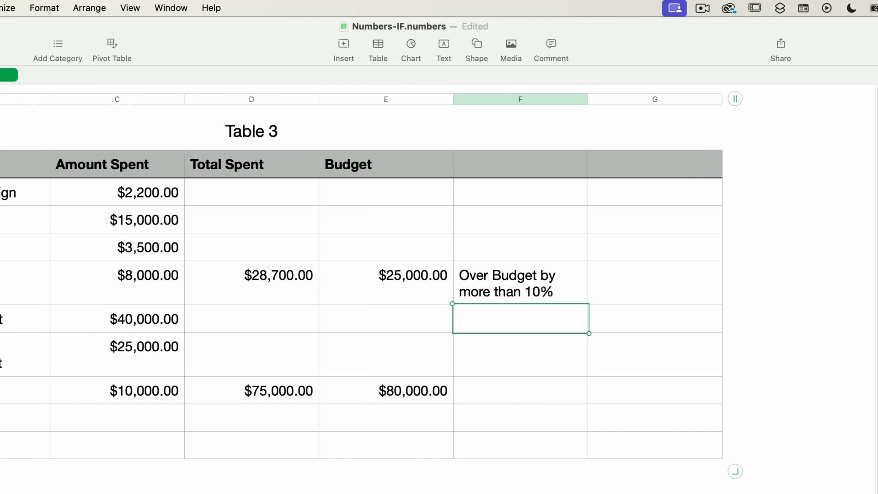
Test the nested IF formula by setting the budget in cell E5 to 28000.
left_click(390, 281)
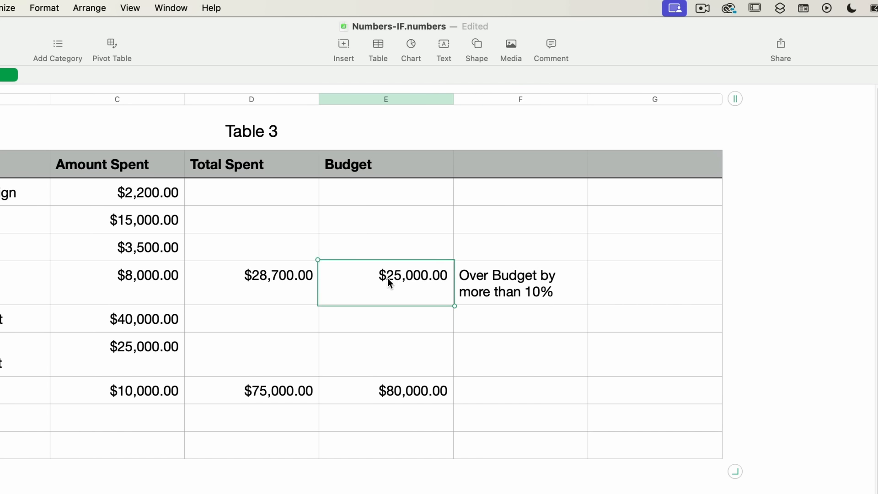
type("28000")
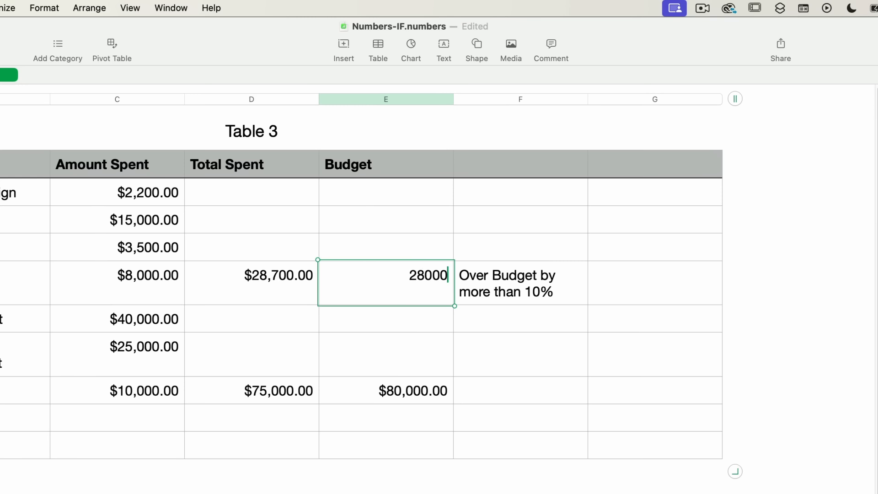
key("Return")
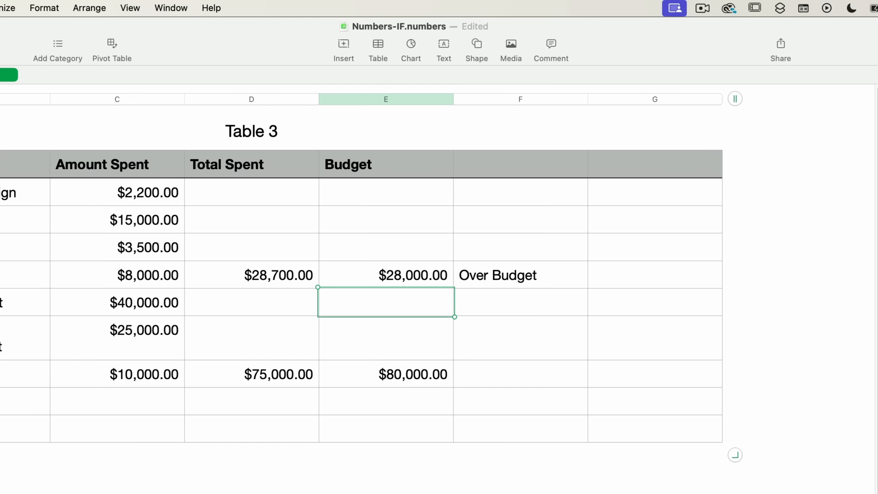
Set the budget in cell E5 to 30000 to test the formula's within-budget case.
left_click(405, 278)
type("30")
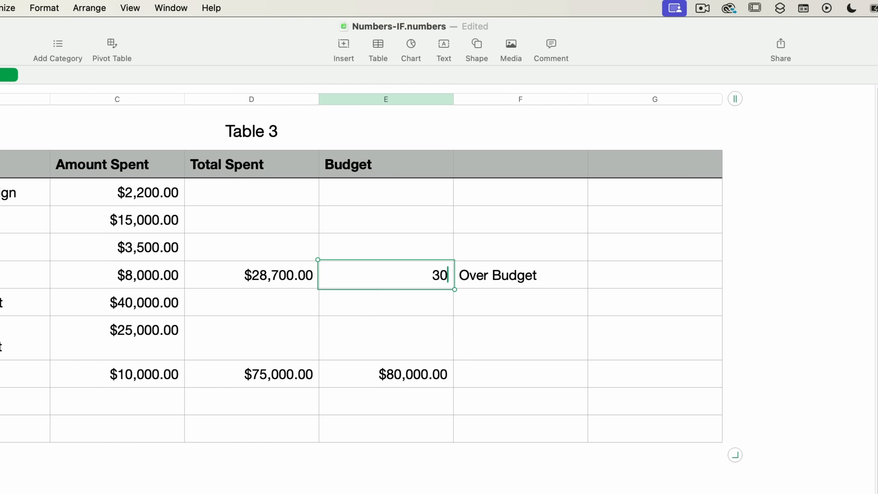
type(",0000")
key("Return")
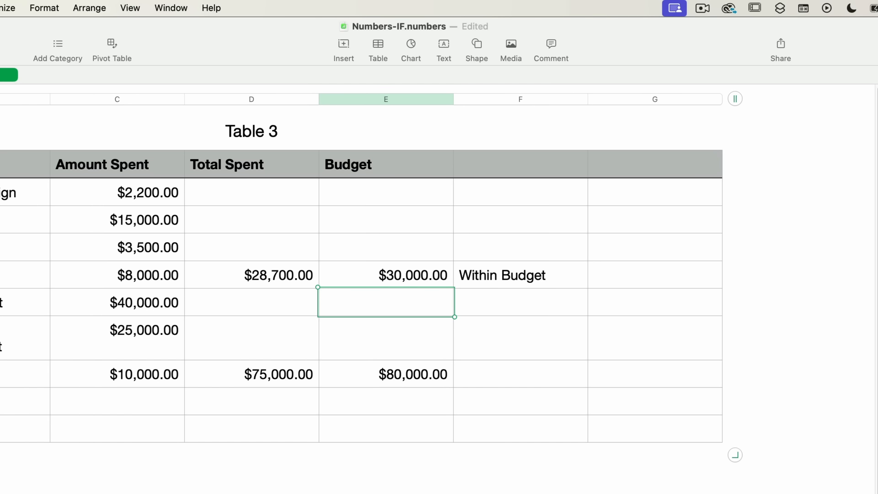
Copy the nested IF formula from cell F5 into cell F8, in the row with the 80,000 budget, and deselect the table.
left_click(525, 286)
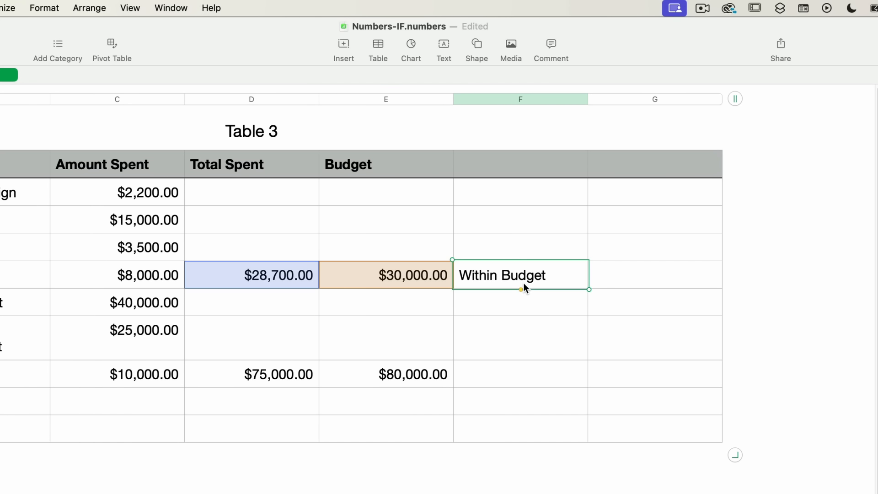
left_click(529, 375)
type("Within Budget")
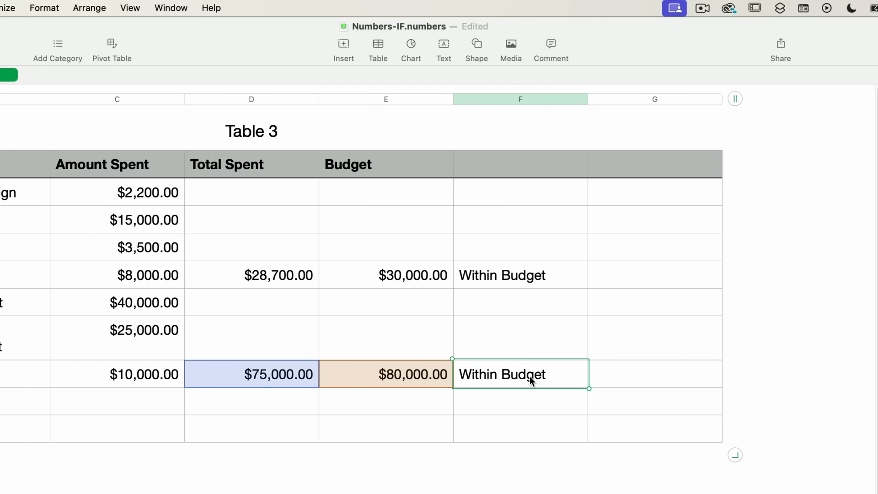
left_click(545, 492)
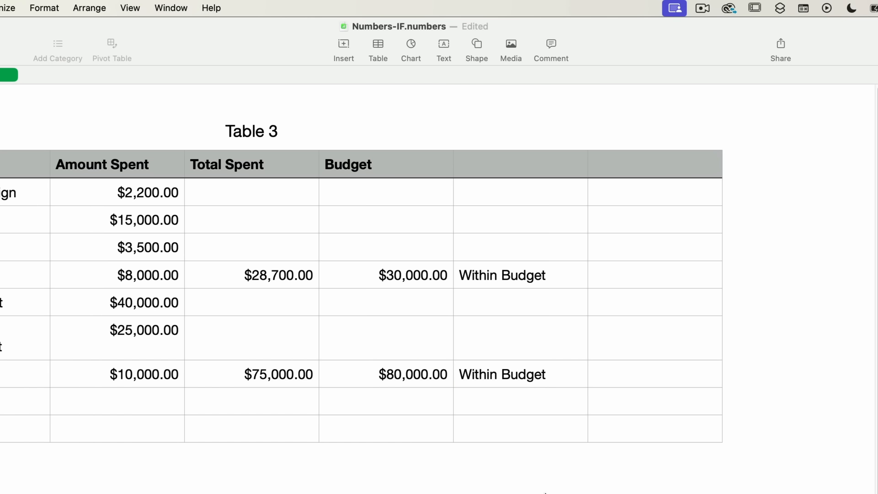